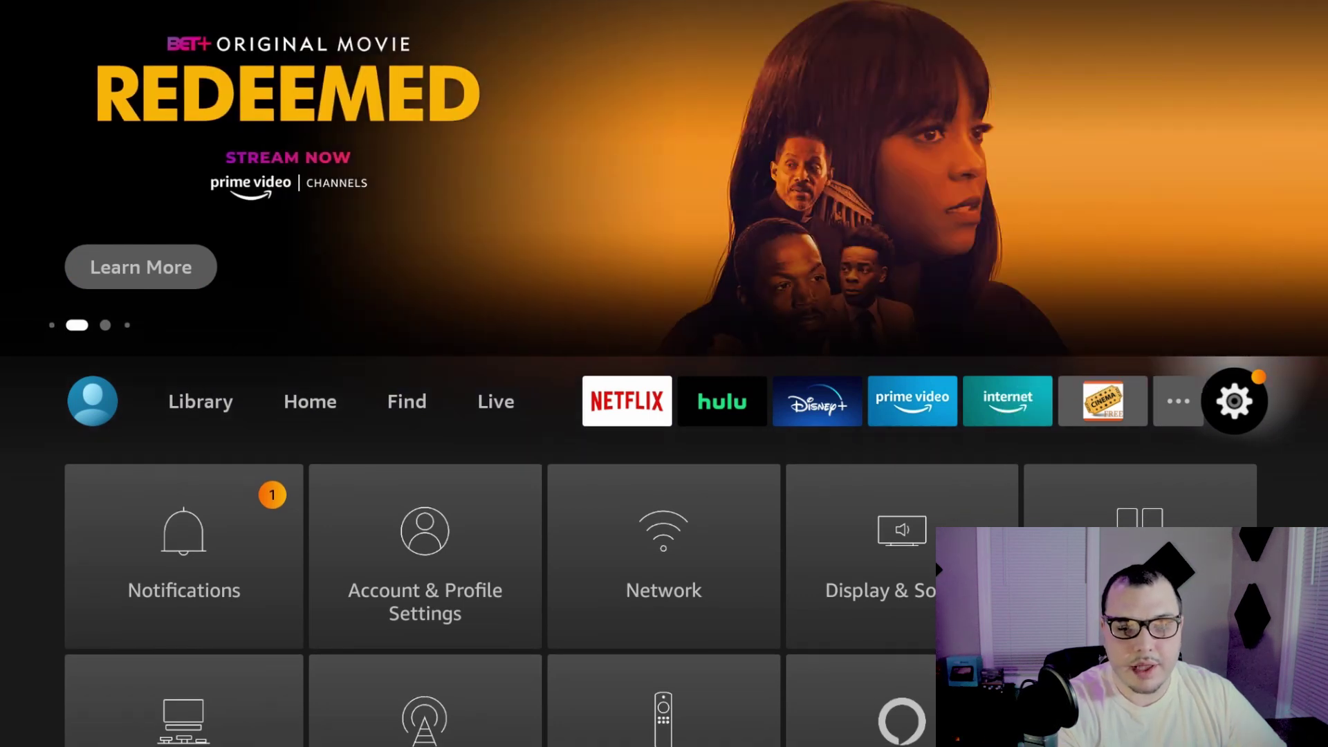
# Open the Preferences category in the Fire TV settings
pyautogui.press('Down')
pyautogui.press('Down')
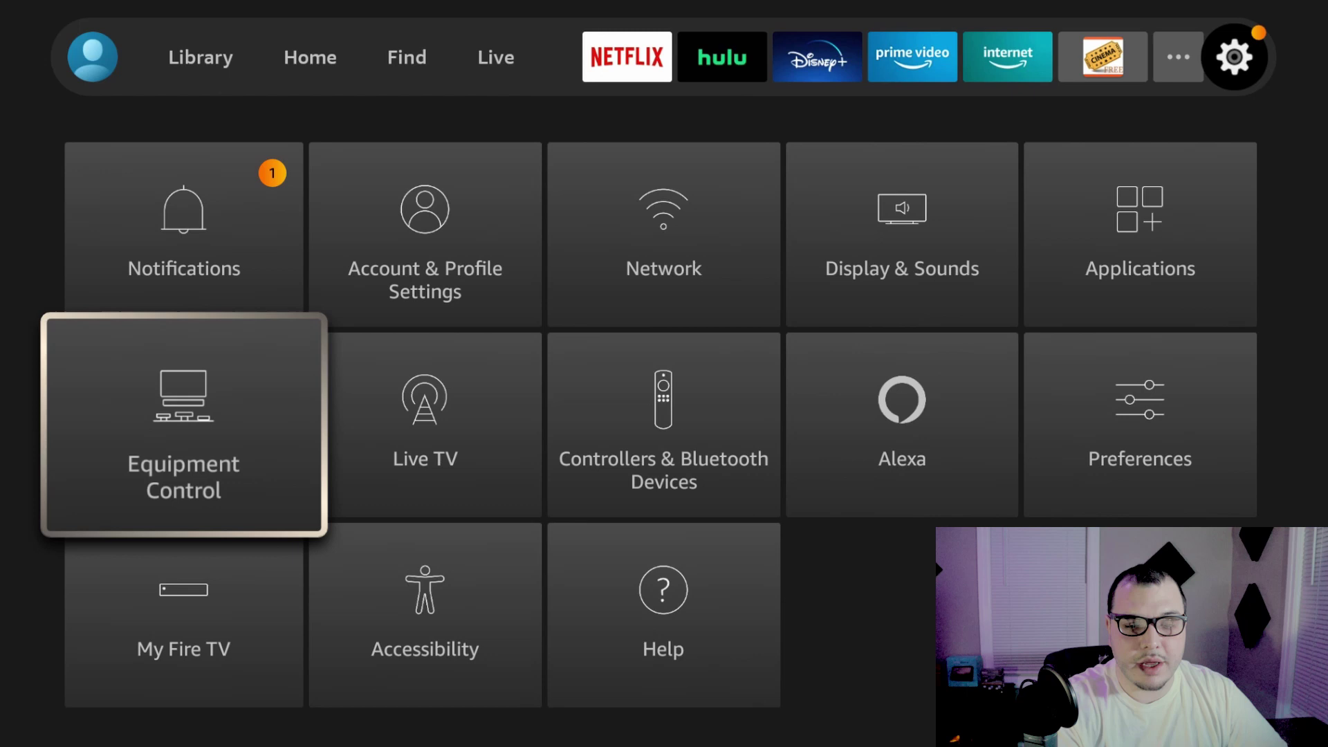
pyautogui.press('Right')
pyautogui.press('Right')
pyautogui.press('Right')
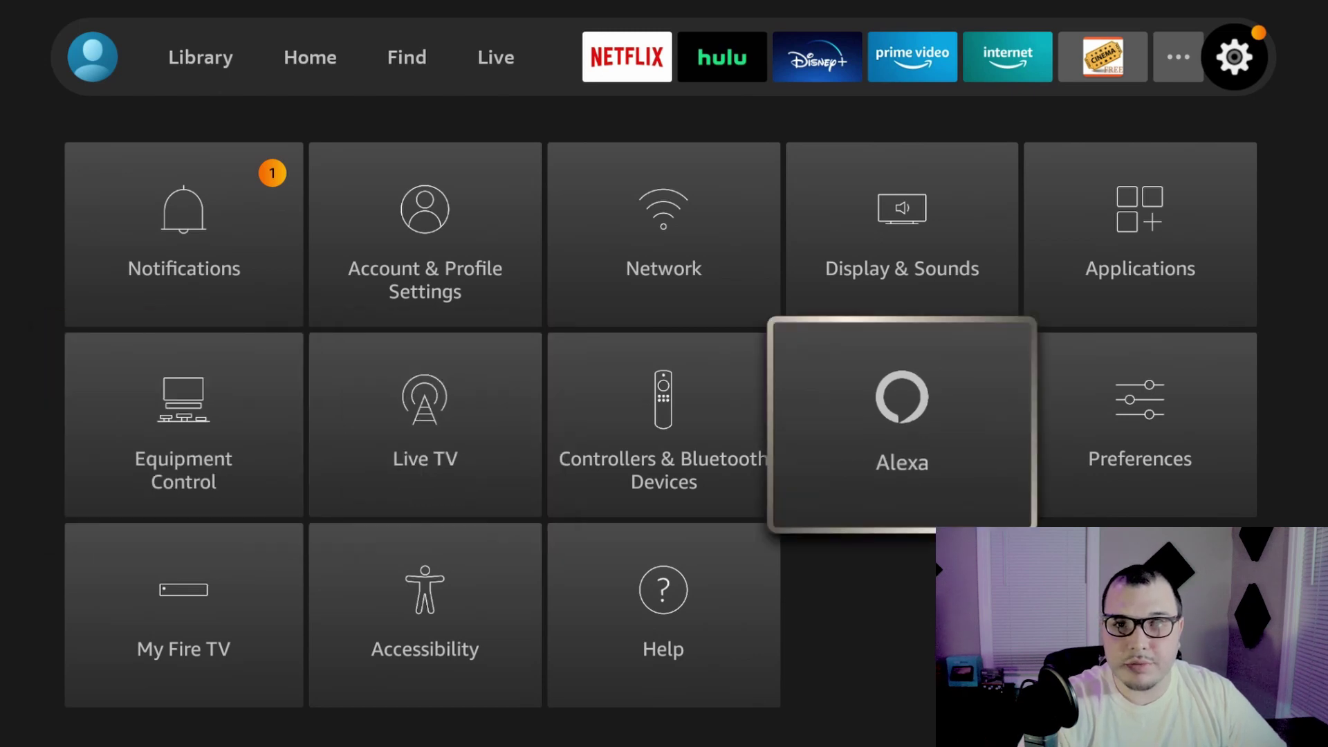
pyautogui.press('Right')
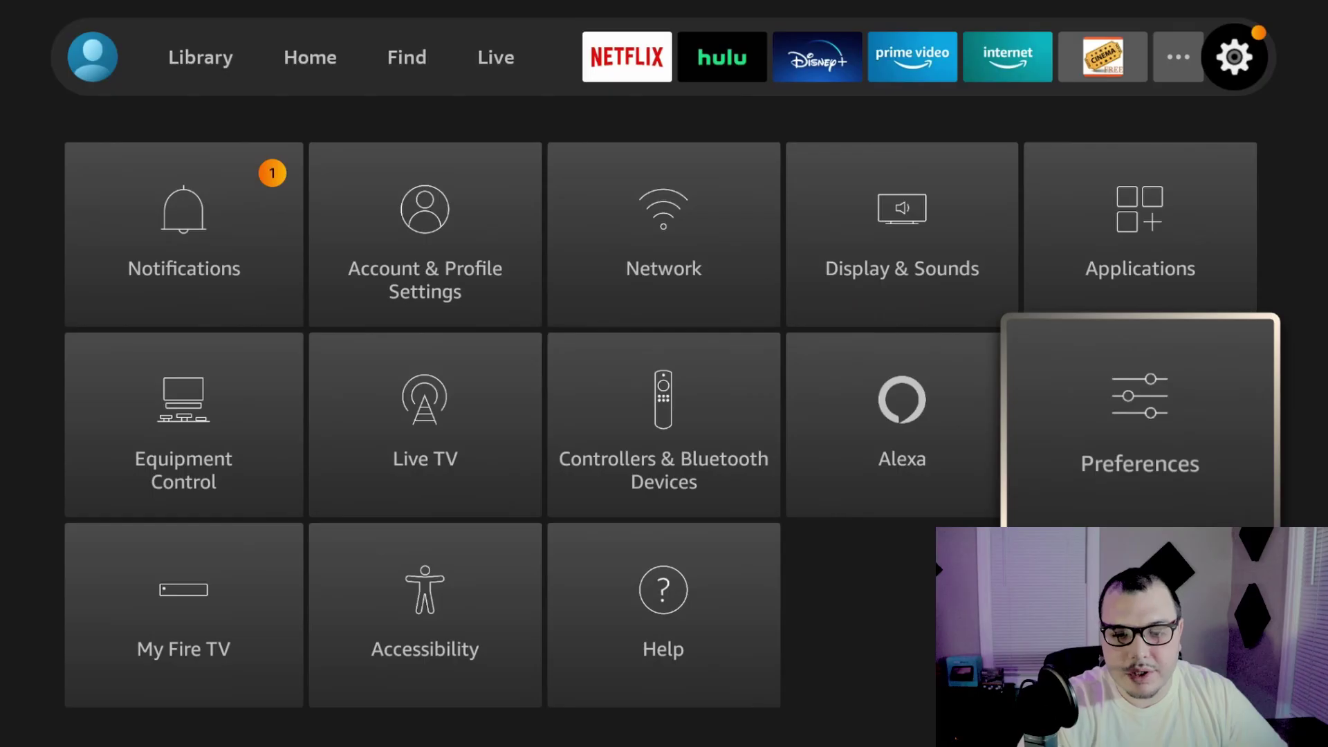
pyautogui.press('Return')
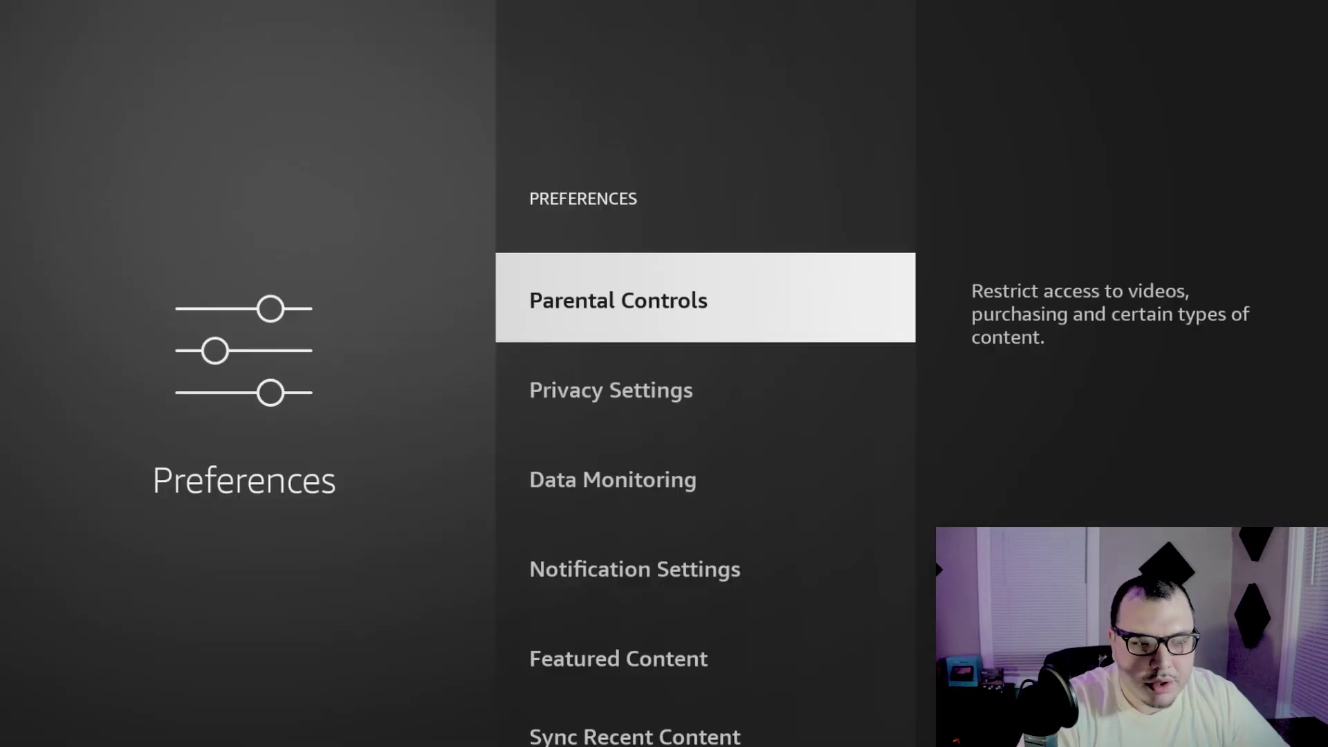
# Turn off Data Monitoring in Preferences and return to the Preferences list
pyautogui.press('Down')
pyautogui.press('Down')
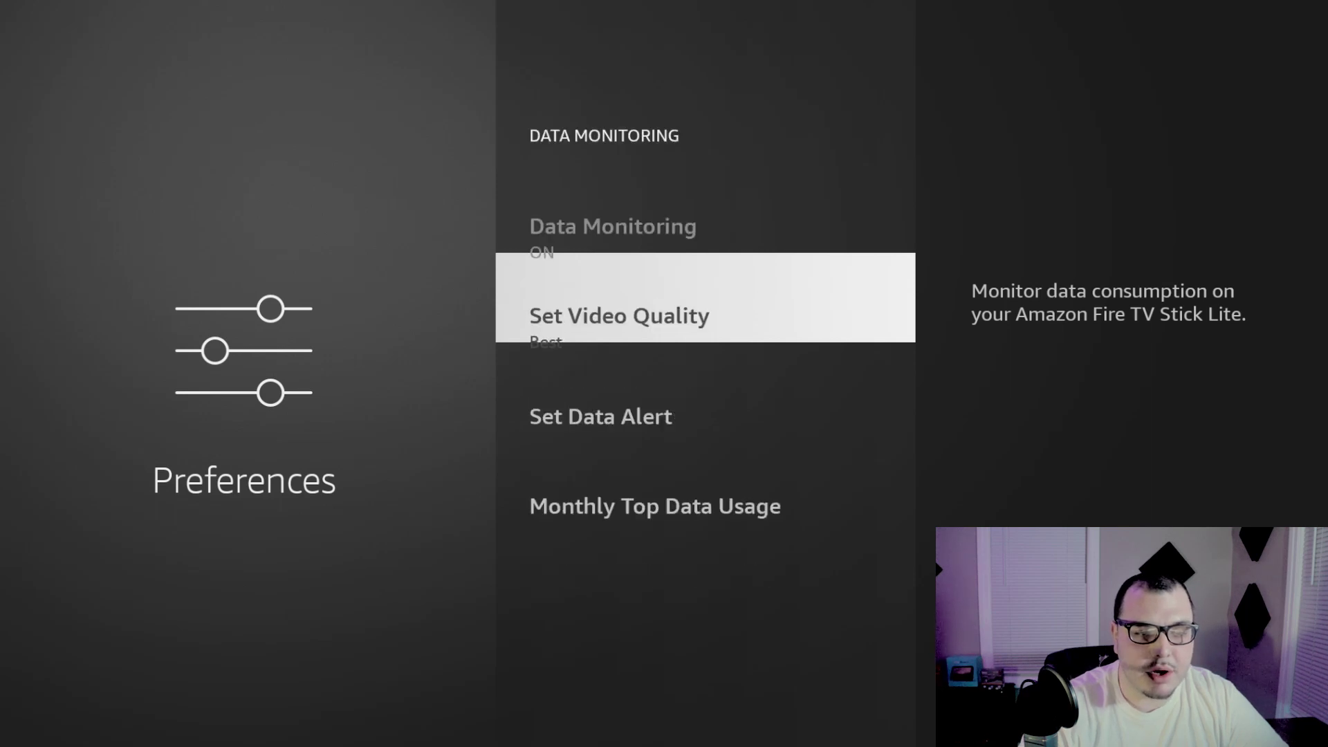
pyautogui.press('Up')
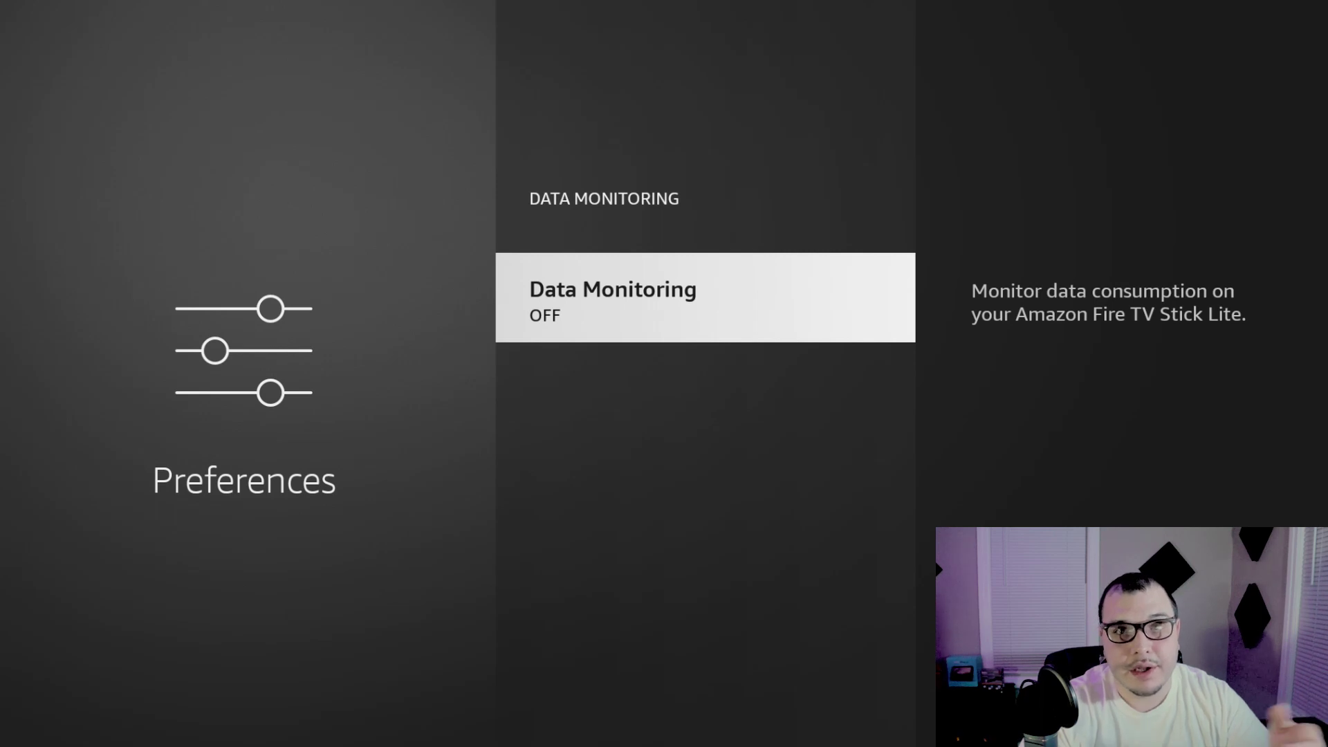
pyautogui.press('Escape')
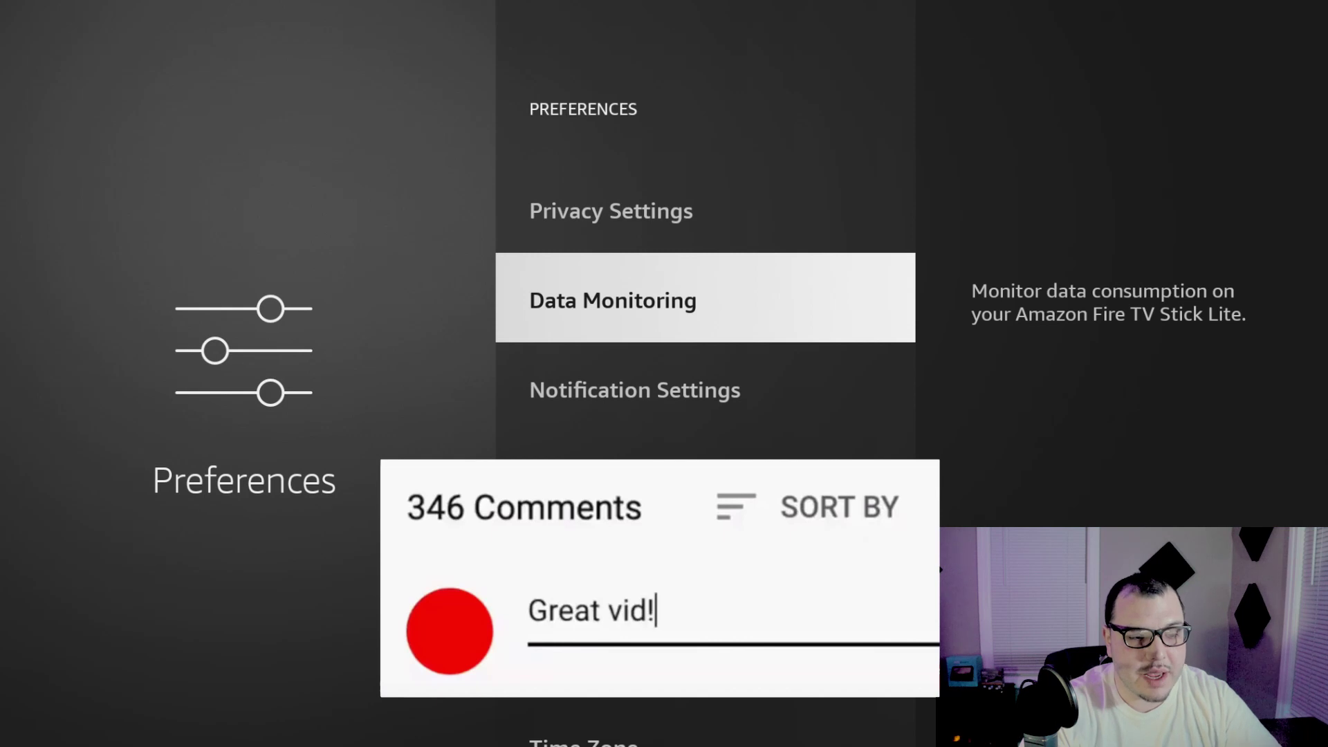
# Review Device Usage Data, Collect App Usage Data and Interest-based Ads in Privacy Settings
pyautogui.press('Up')
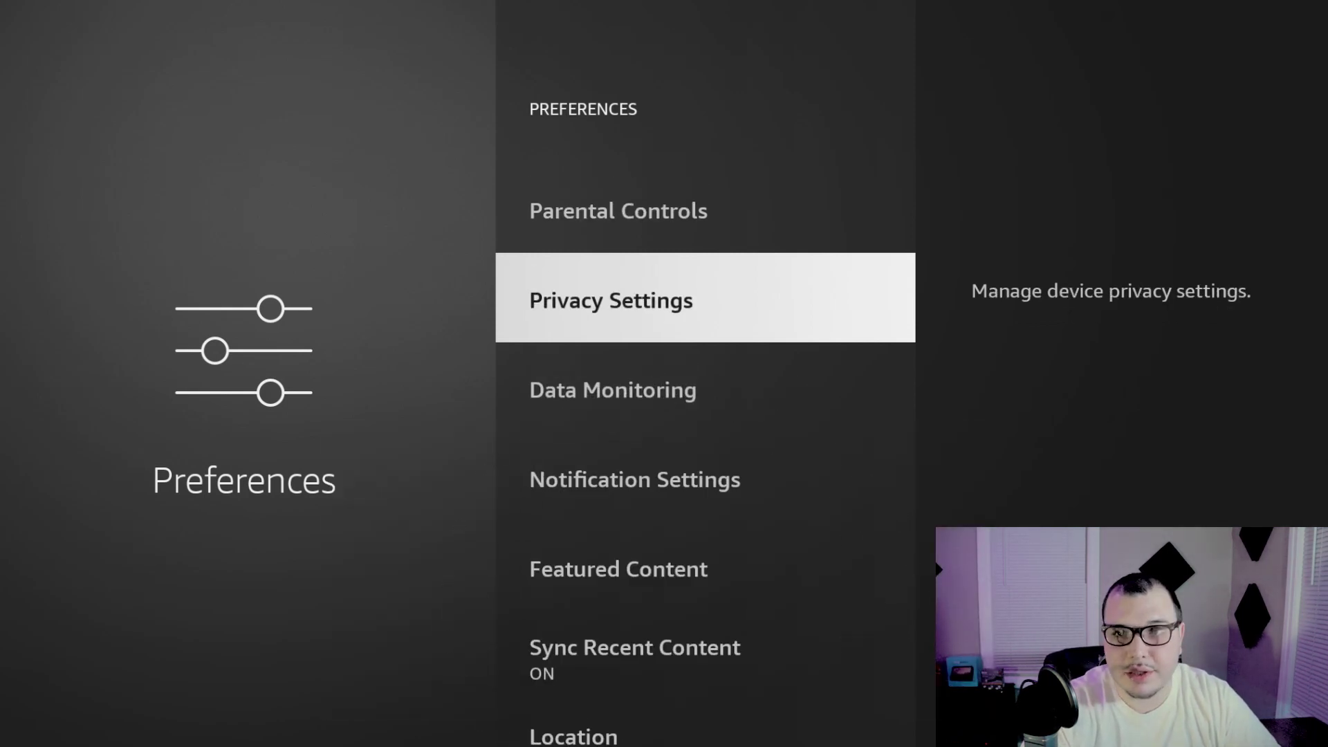
pyautogui.press('Return')
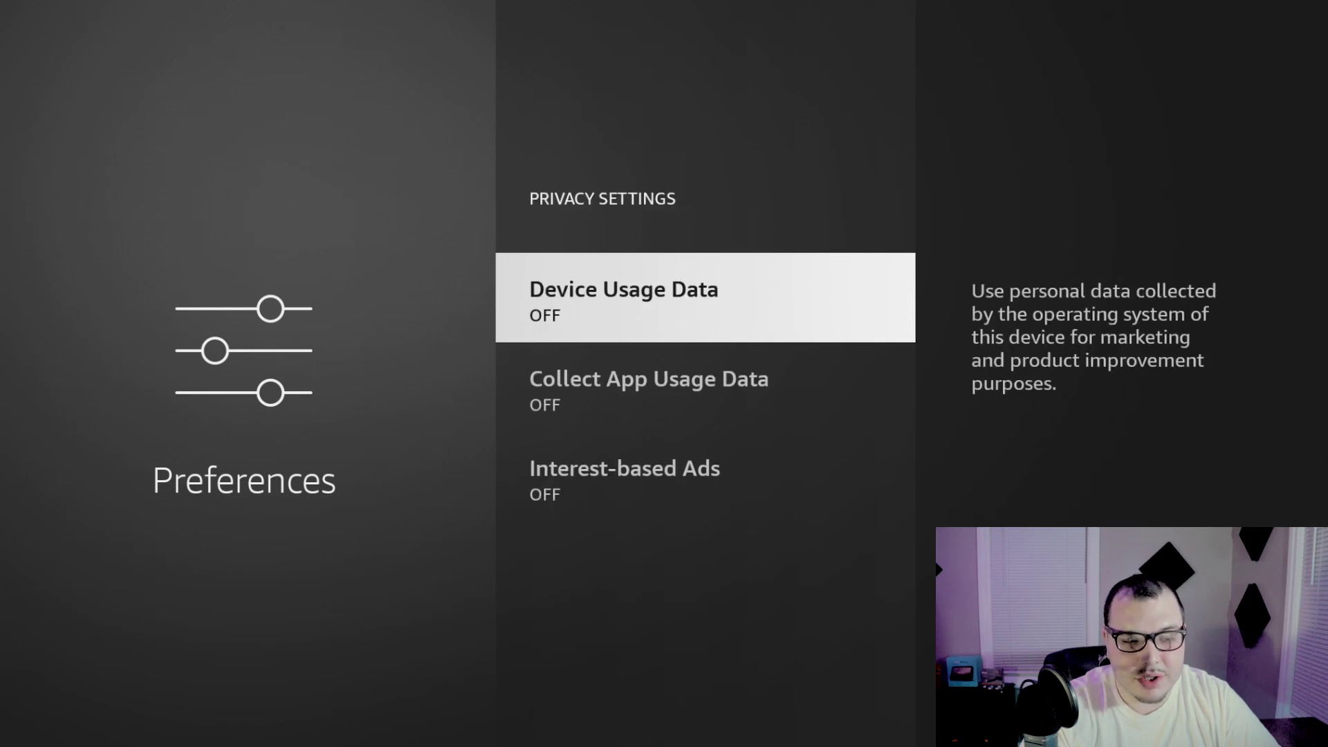
pyautogui.press('Down')
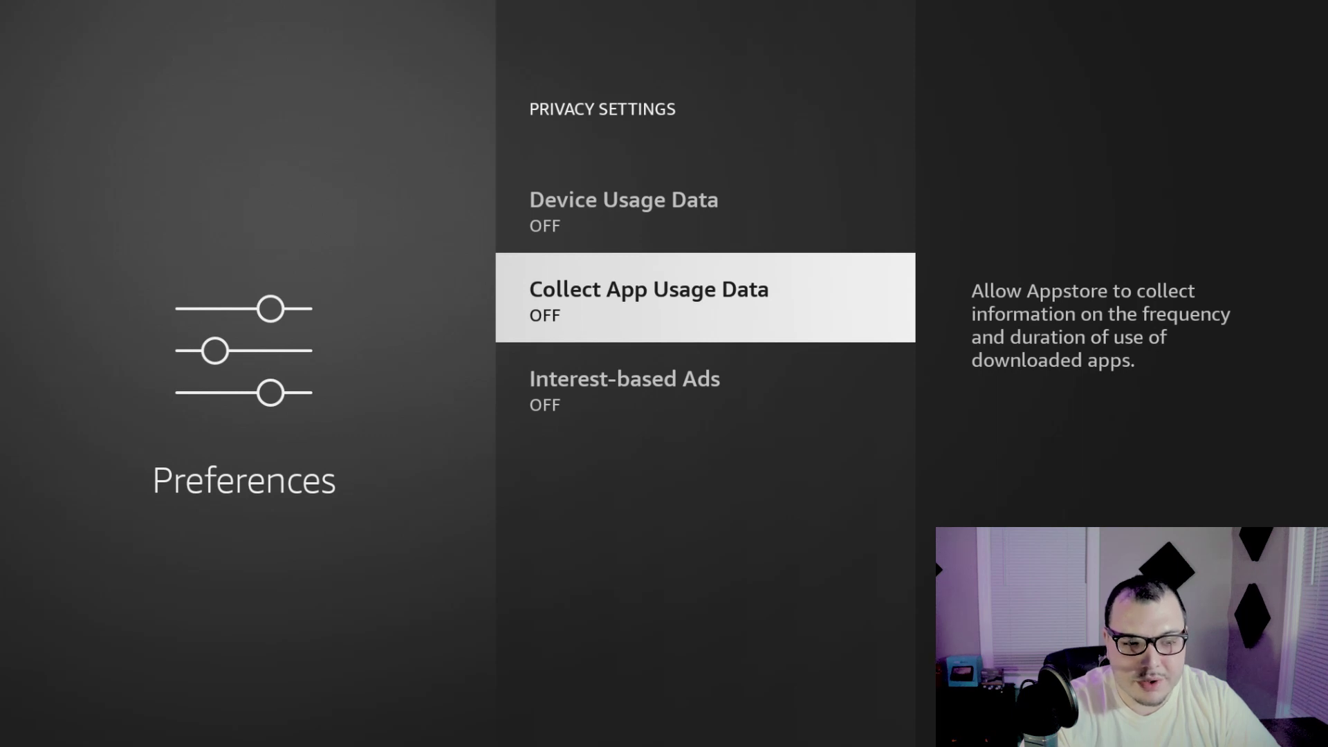
pyautogui.press('Down')
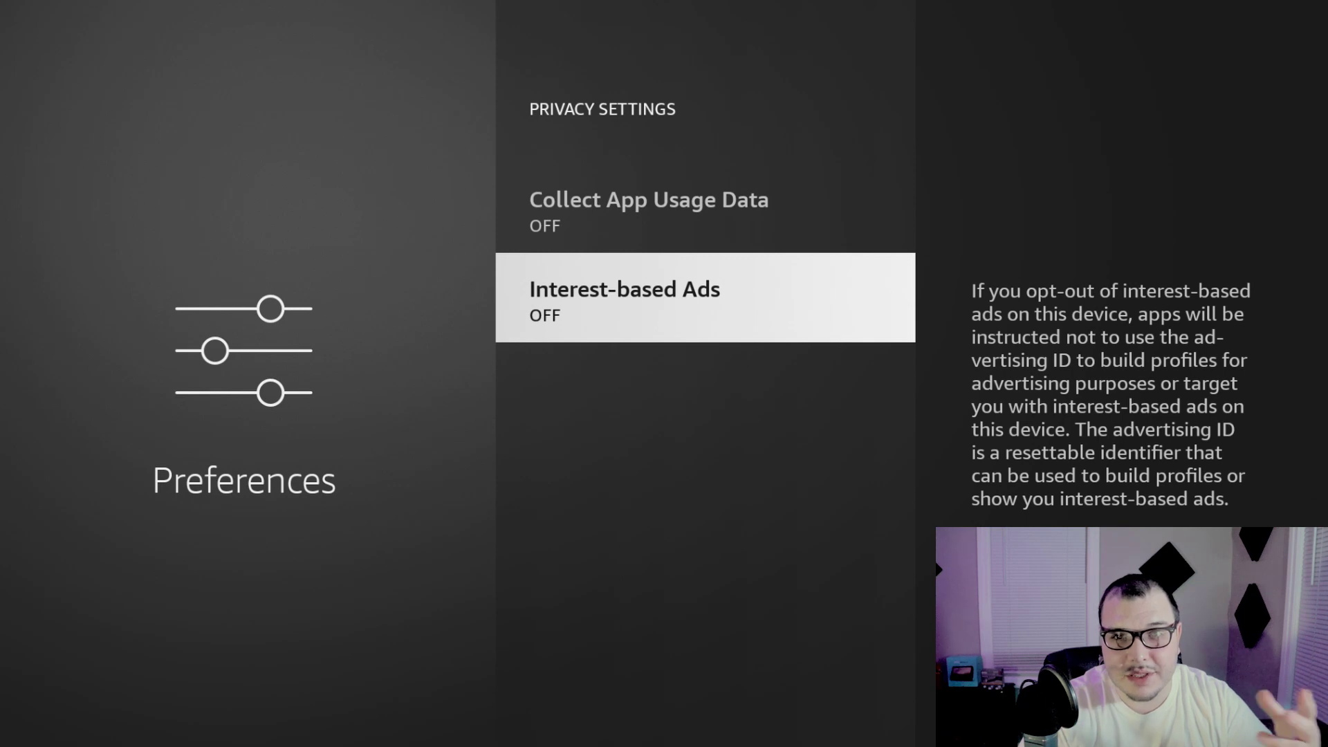
pyautogui.press('Up')
pyautogui.press('Up')
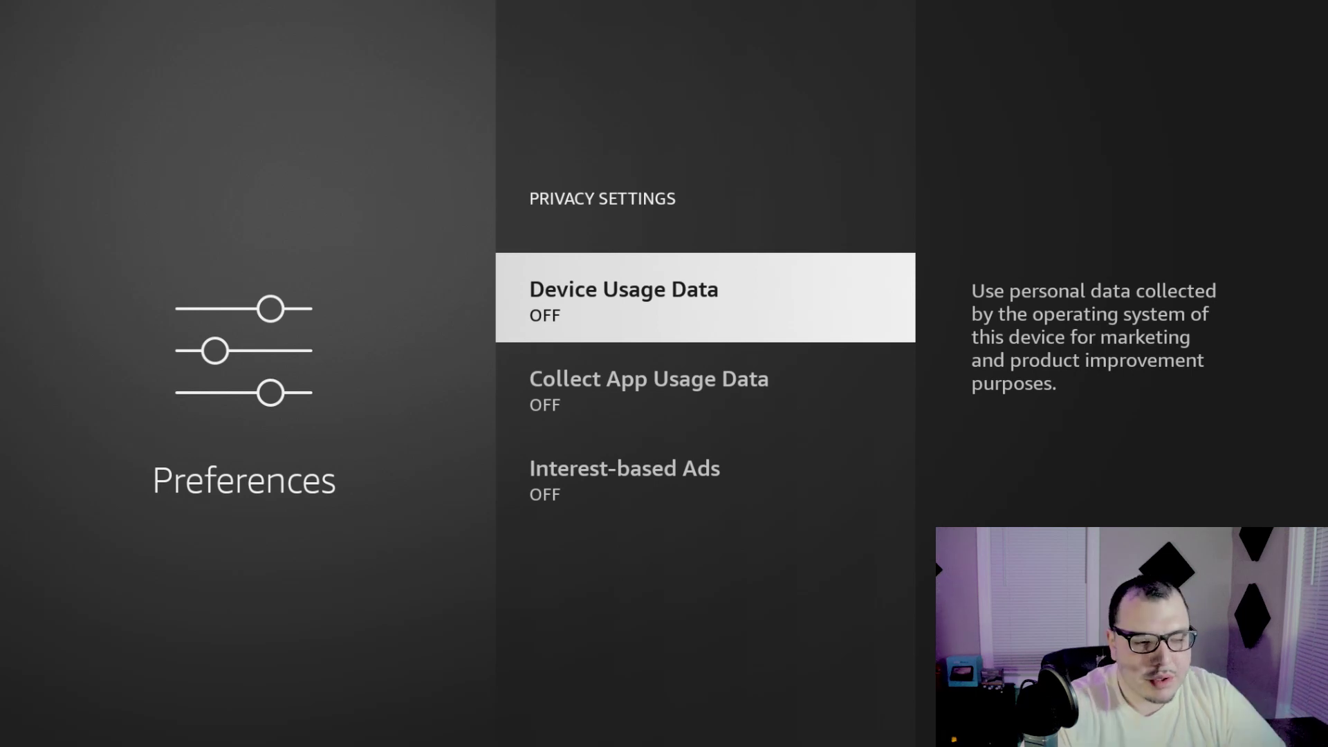
pyautogui.press('Escape')
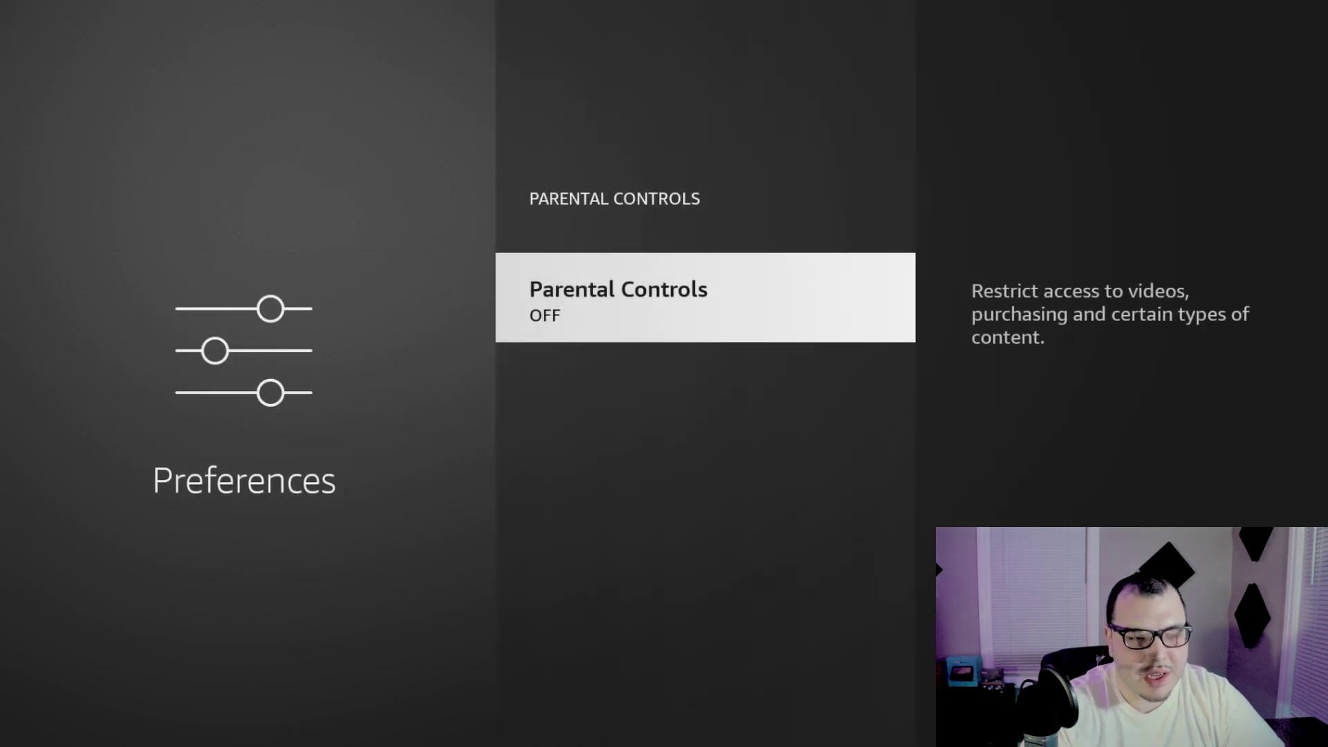
# Try to turn on Parental Controls, then cancel the new PIN entry and return to Preferences
pyautogui.press('Return')
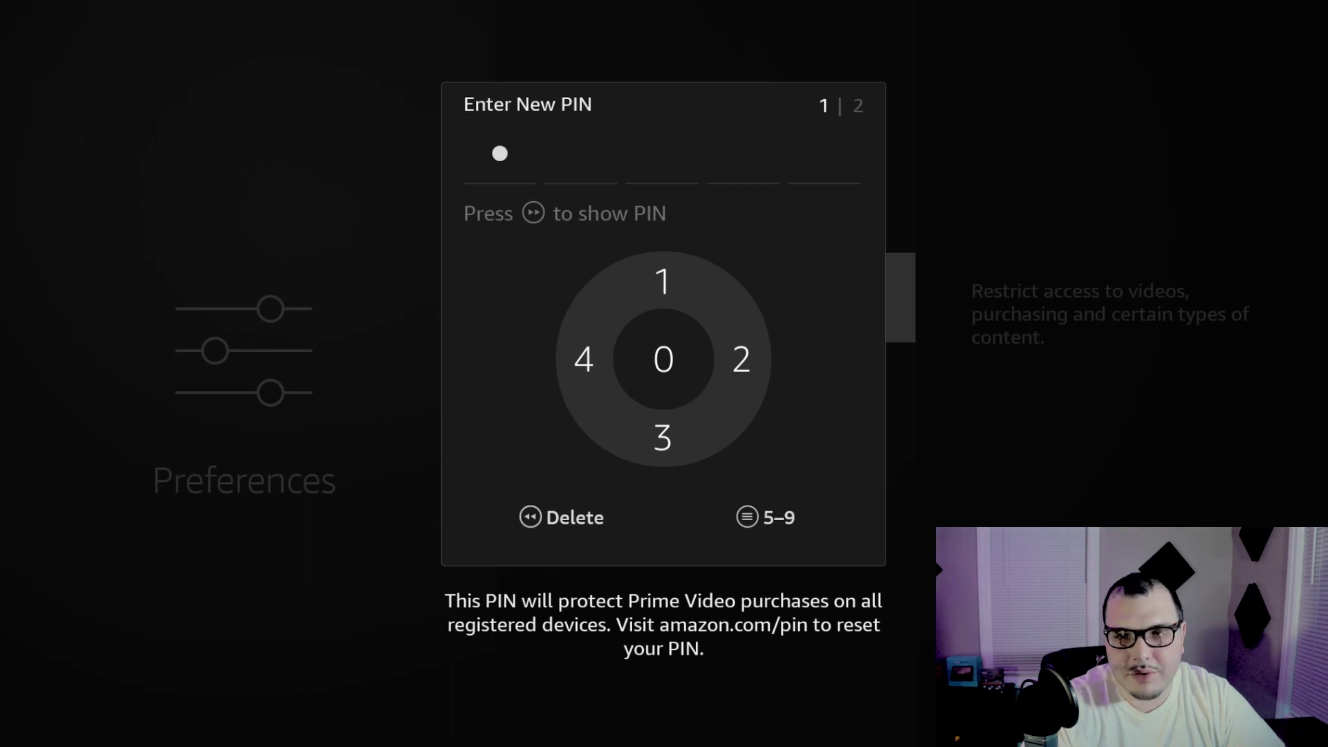
pyautogui.press('Escape')
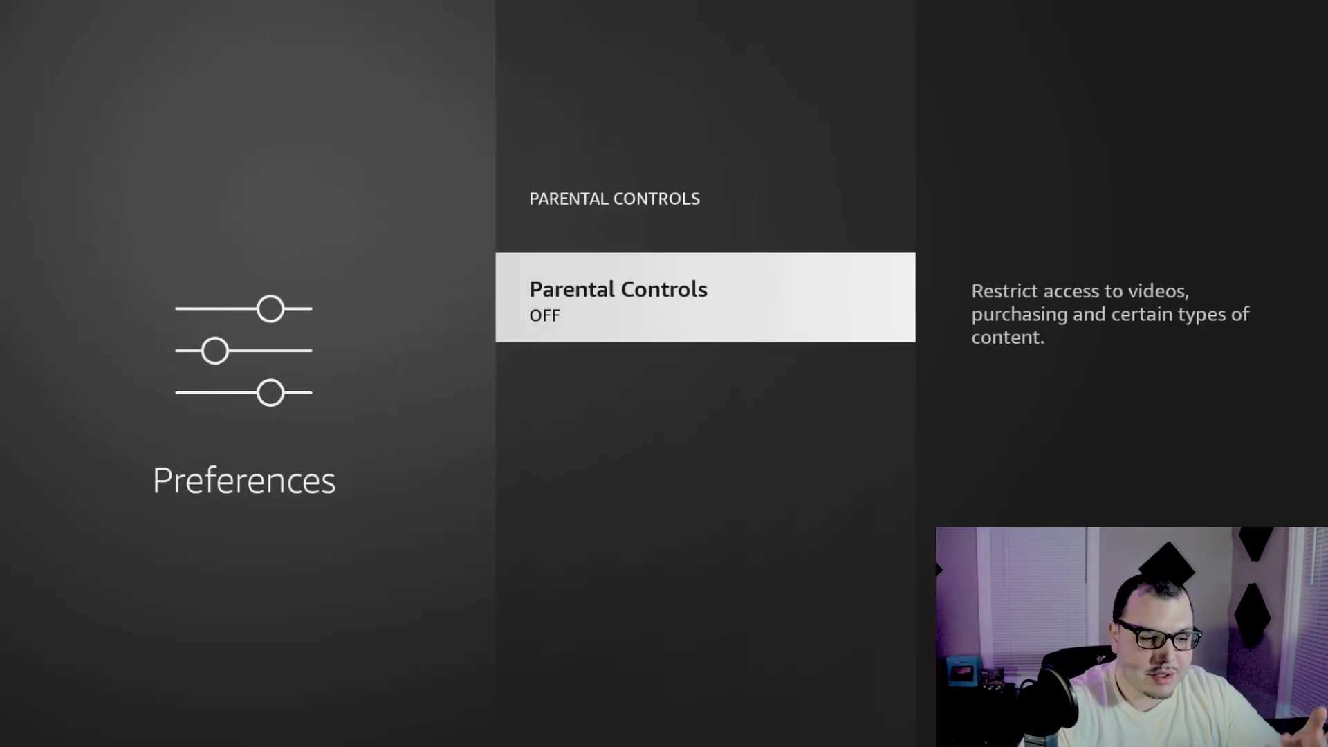
pyautogui.press('Escape')
# Turn on Do Not Interrupt in Notification Settings to hide all application notification pop-ups
pyautogui.press('Down')
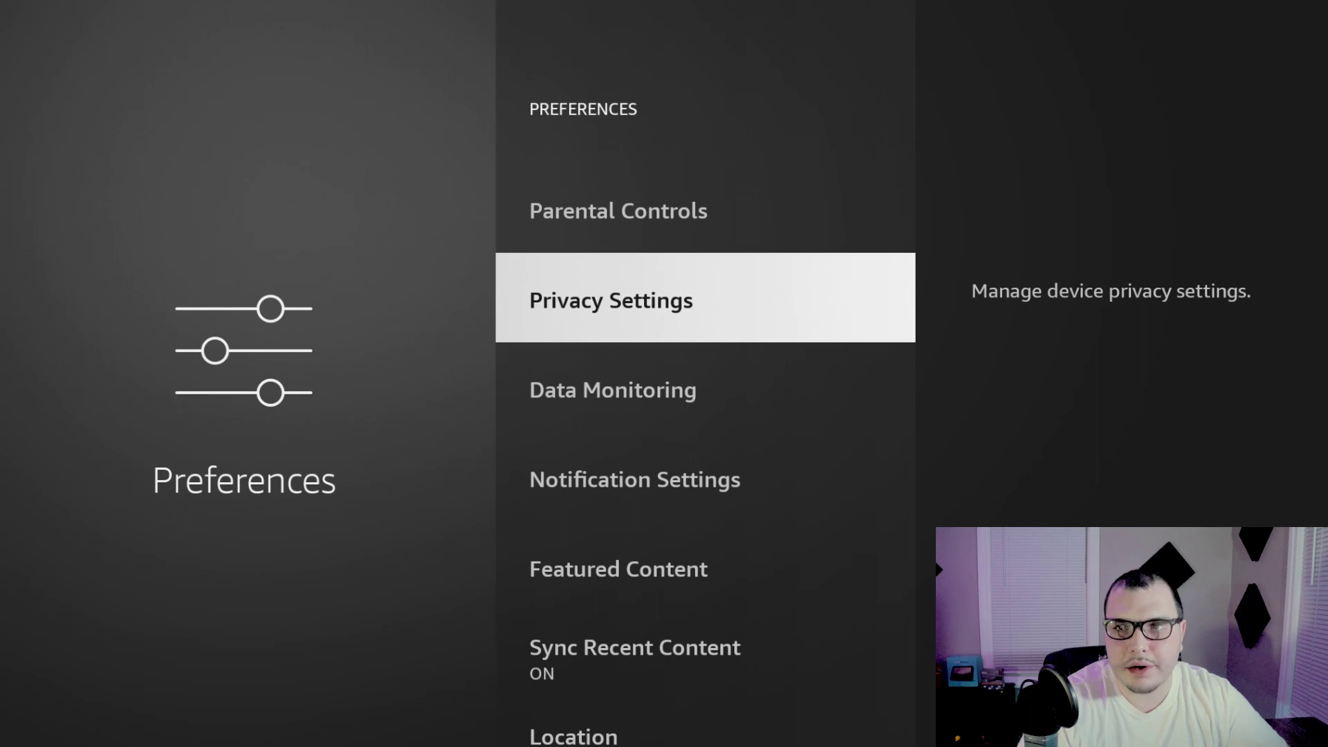
pyautogui.press('Down')
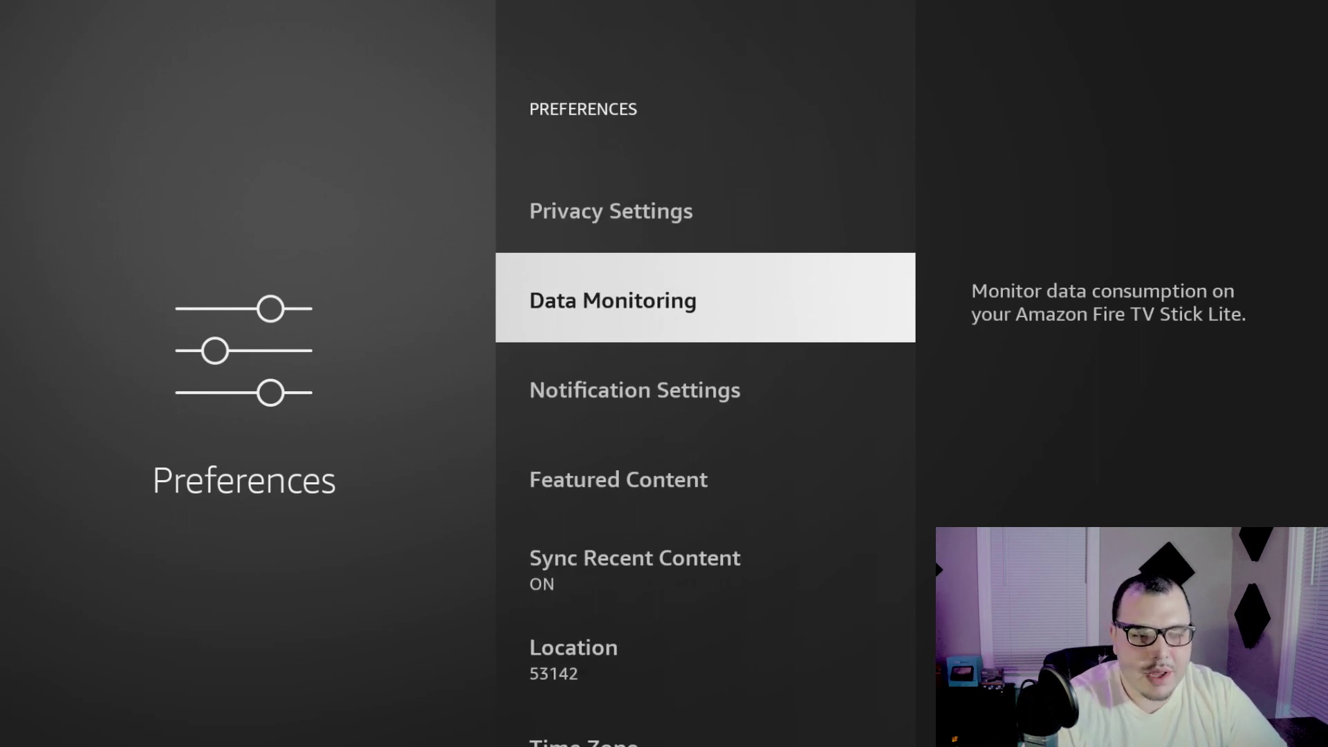
pyautogui.press('Down')
pyautogui.press('Return')
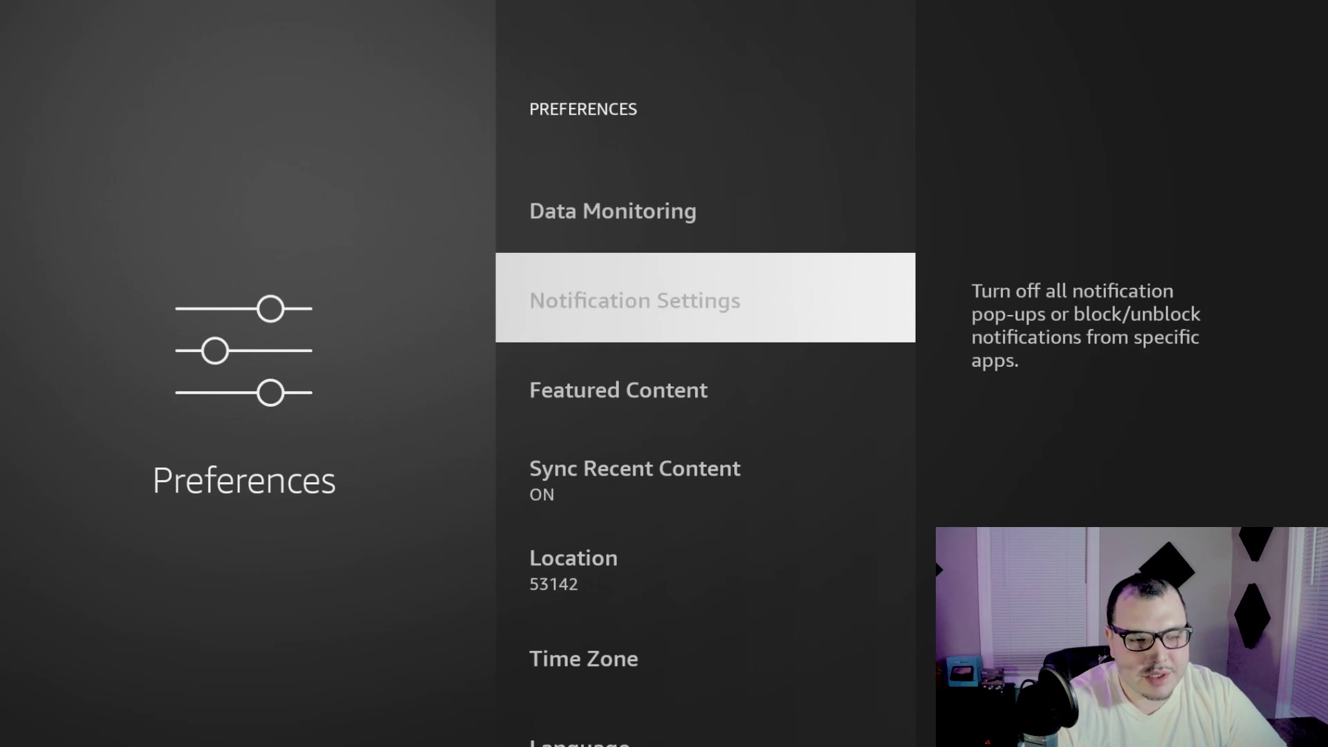
pyautogui.press('Return')
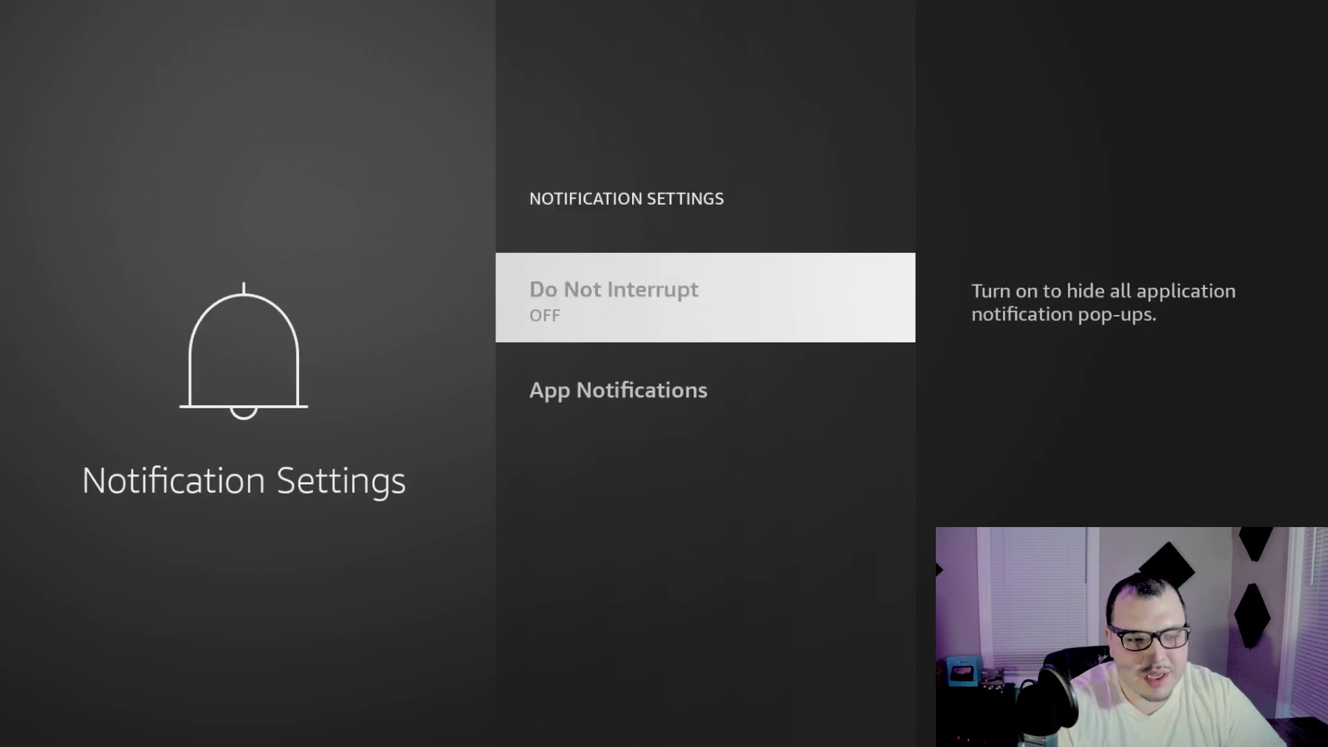
# Look through the App Notifications list to review the notification setting of each installed app
pyautogui.press('Down')
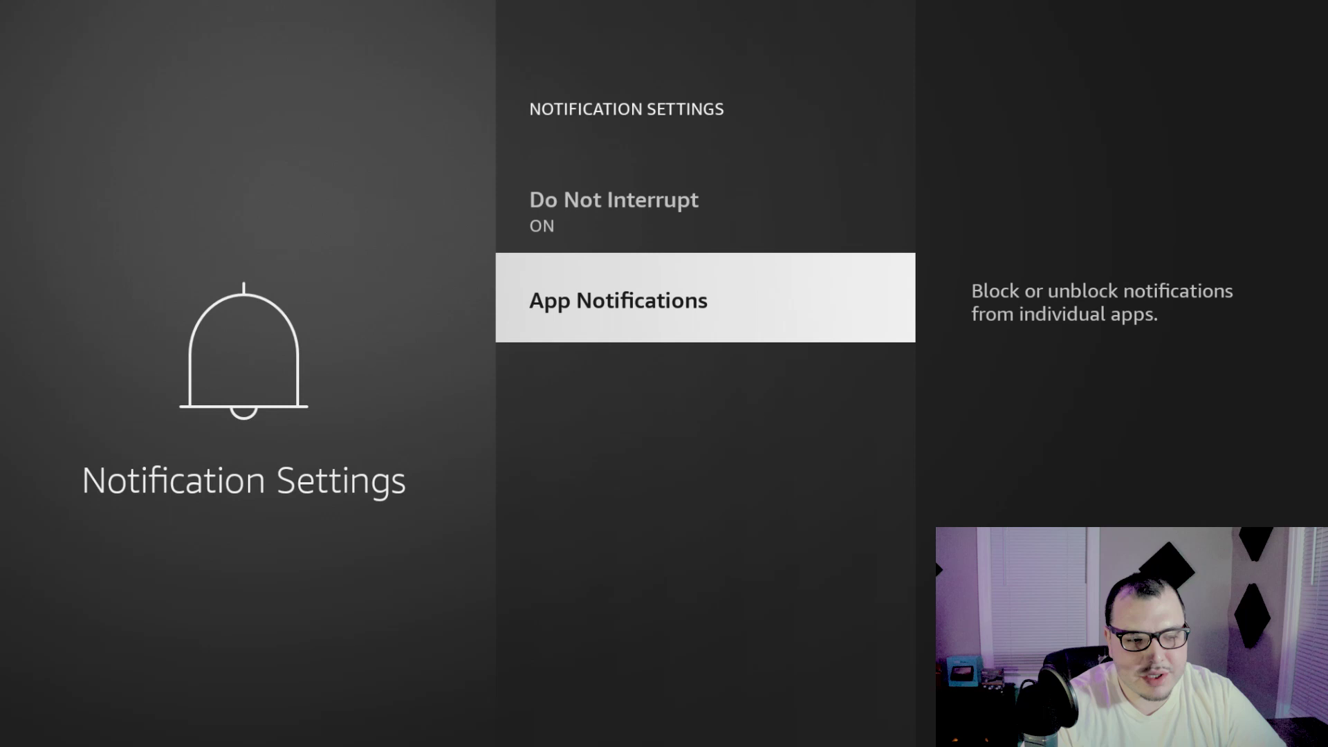
pyautogui.press('Return')
pyautogui.press('Down')
pyautogui.press('Down')
pyautogui.press('Down')
pyautogui.press('Down')
pyautogui.press('Down')
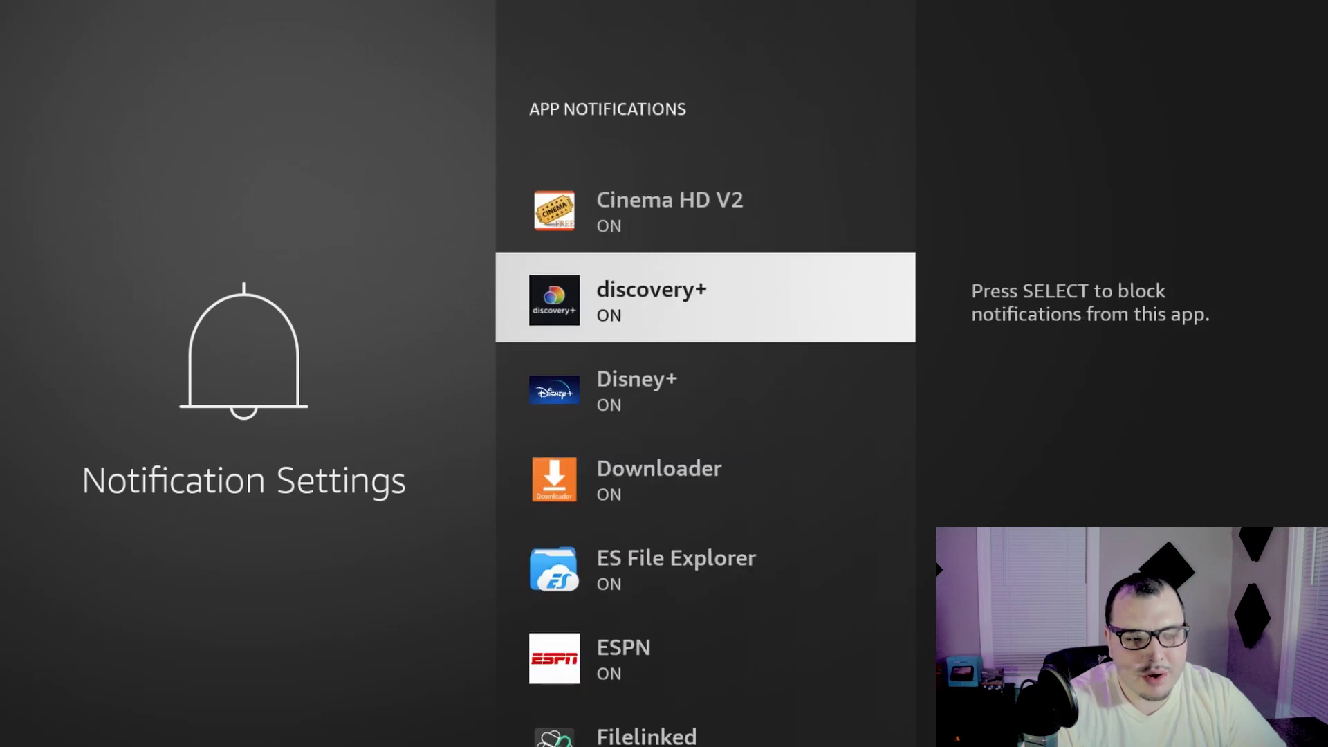
pyautogui.press('Down')
pyautogui.press('Down')
pyautogui.press('Down')
pyautogui.press('Down')
pyautogui.press('Down')
pyautogui.press('Down')
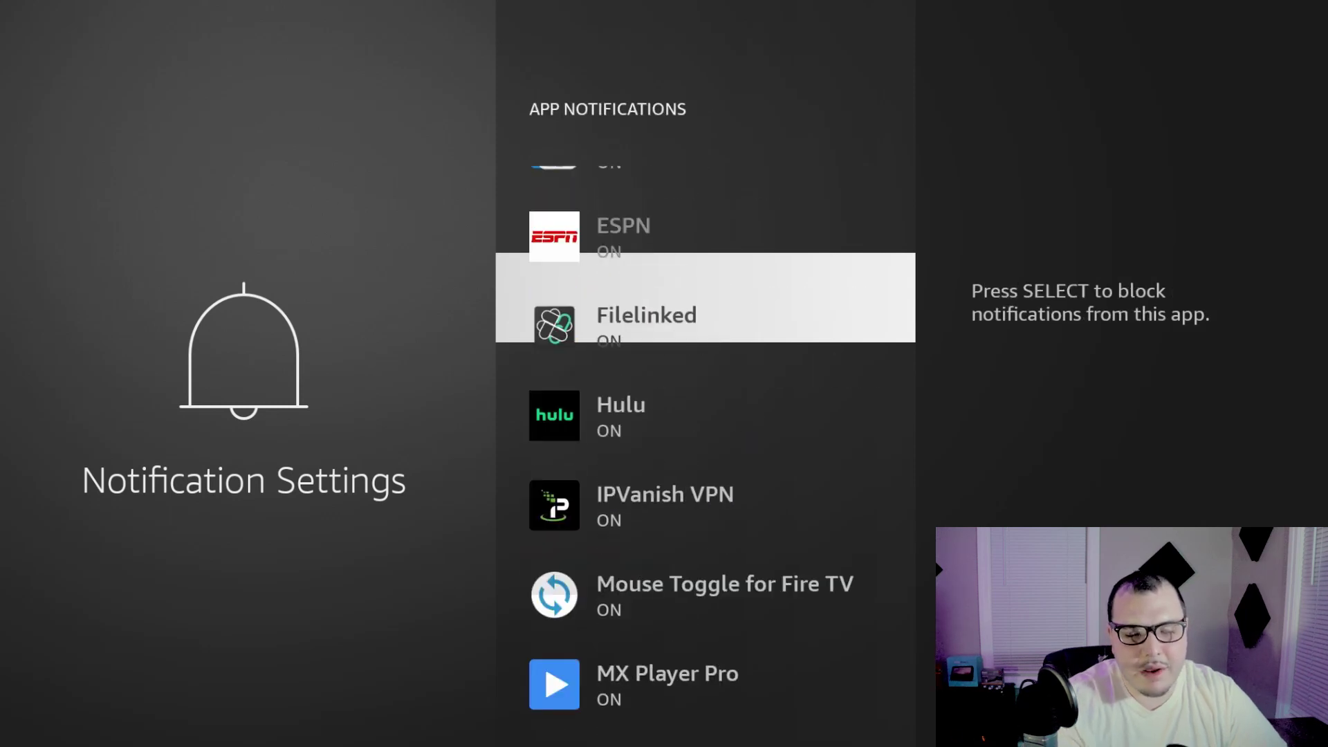
pyautogui.press('Down')
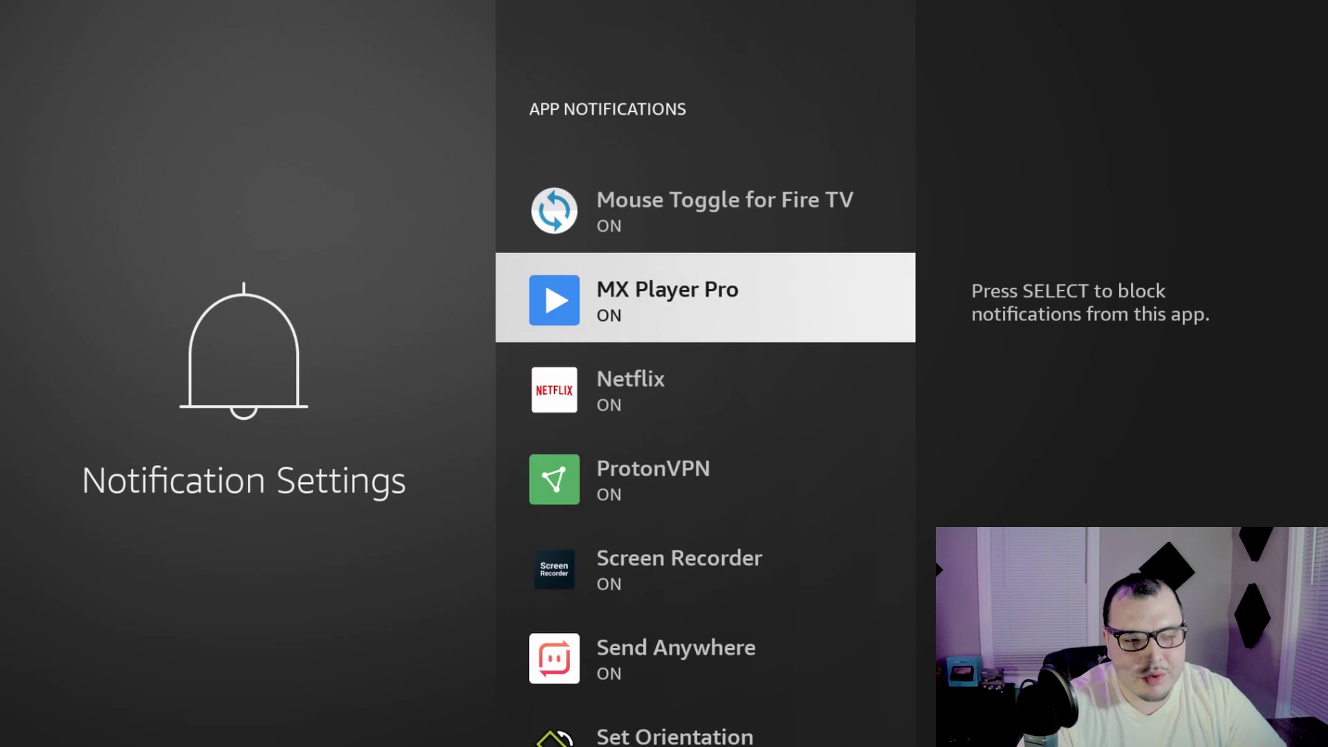
pyautogui.press('Down')
pyautogui.press('Down')
pyautogui.press('Down')
pyautogui.press('Down')
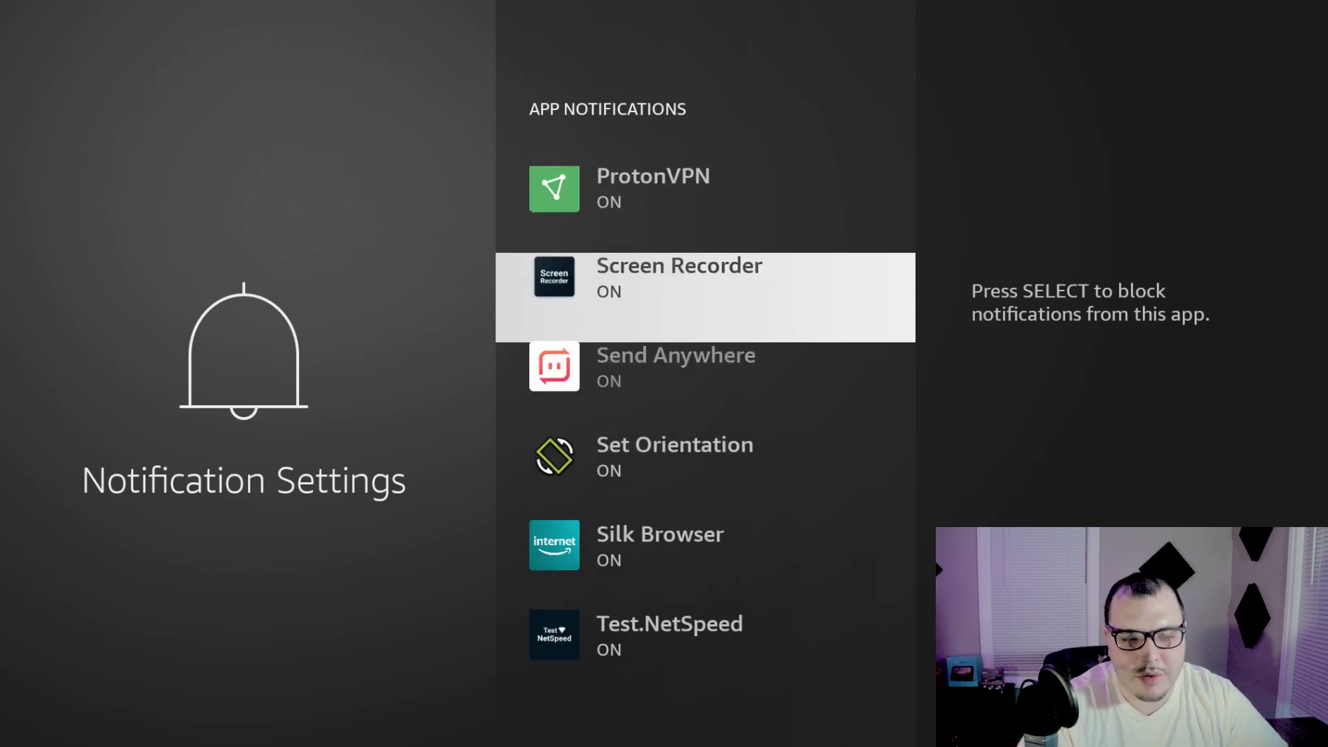
pyautogui.press('Down')
pyautogui.press('Up')
pyautogui.press('Up')
pyautogui.press('Up')
pyautogui.press('Up')
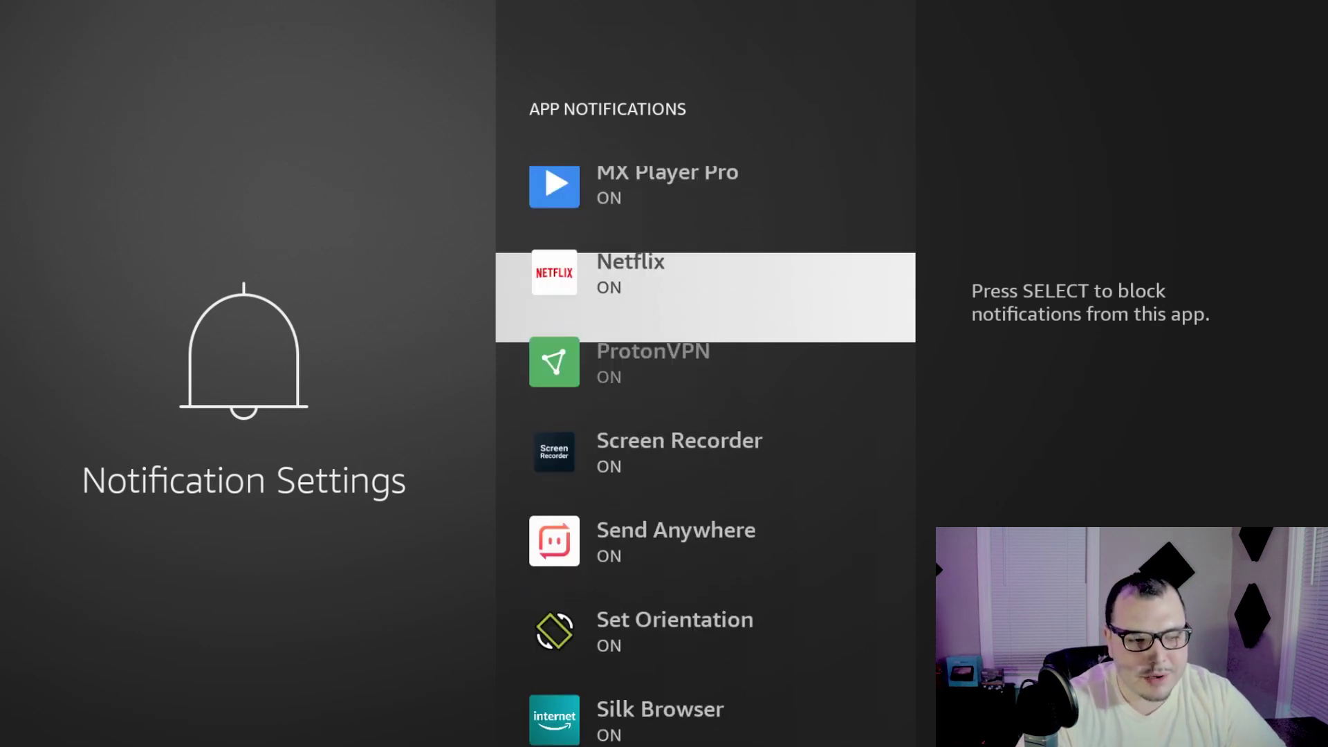
pyautogui.press('Escape')
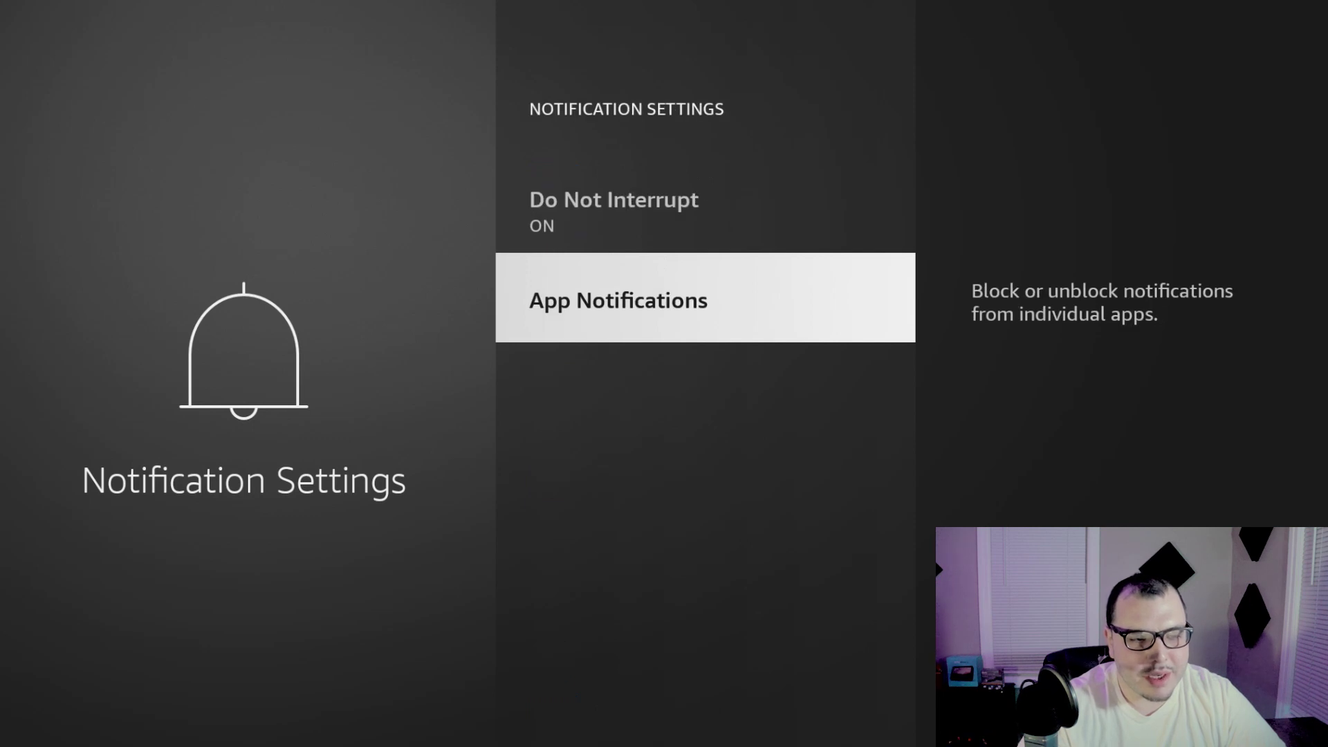
# Switch Do Not Interrupt off and back on, and leave Notification Settings
pyautogui.press('Up')
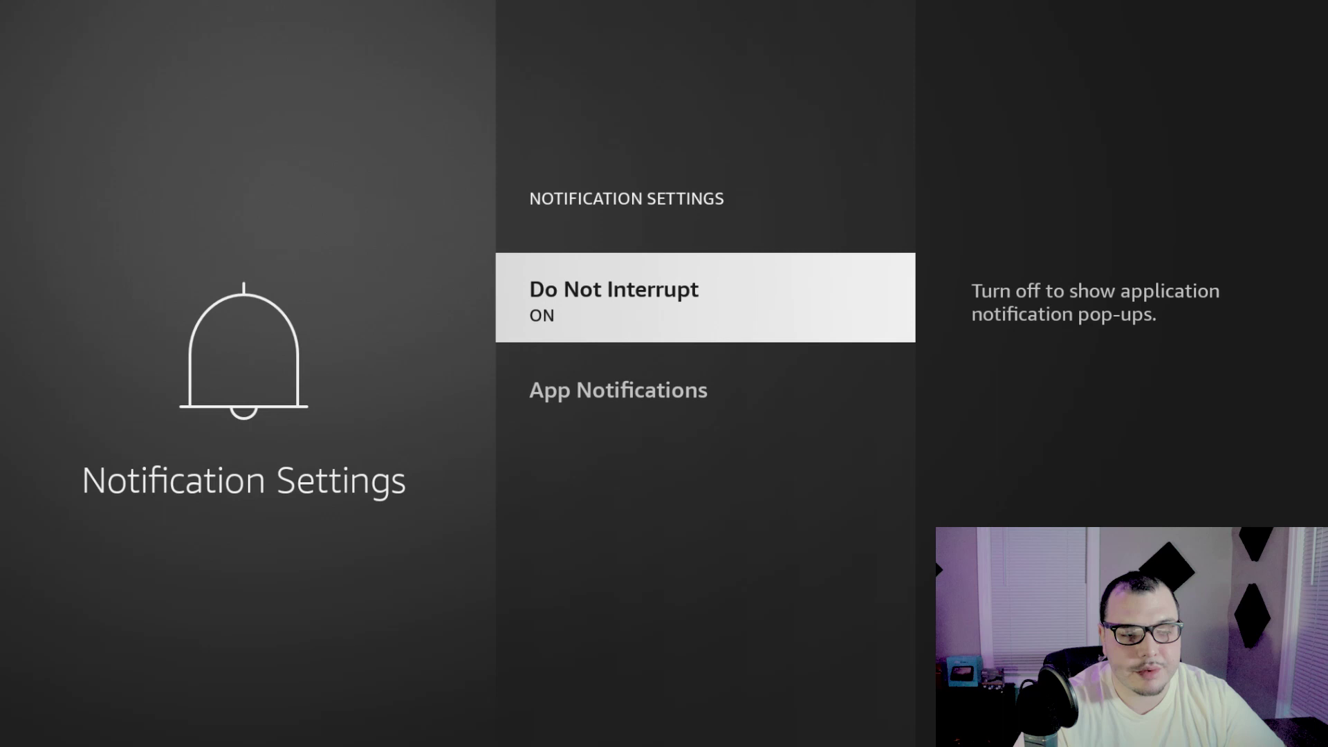
pyautogui.press('Return')
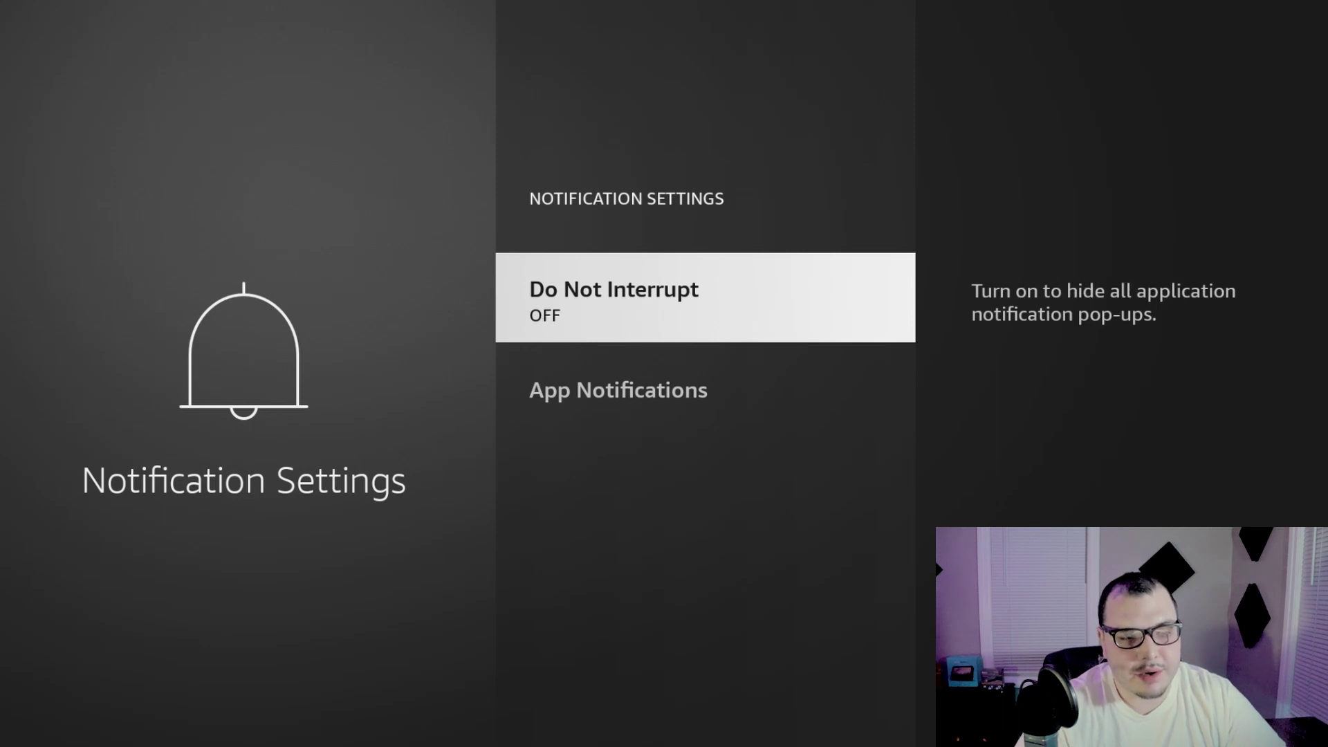
pyautogui.press('Return')
pyautogui.press('Escape')
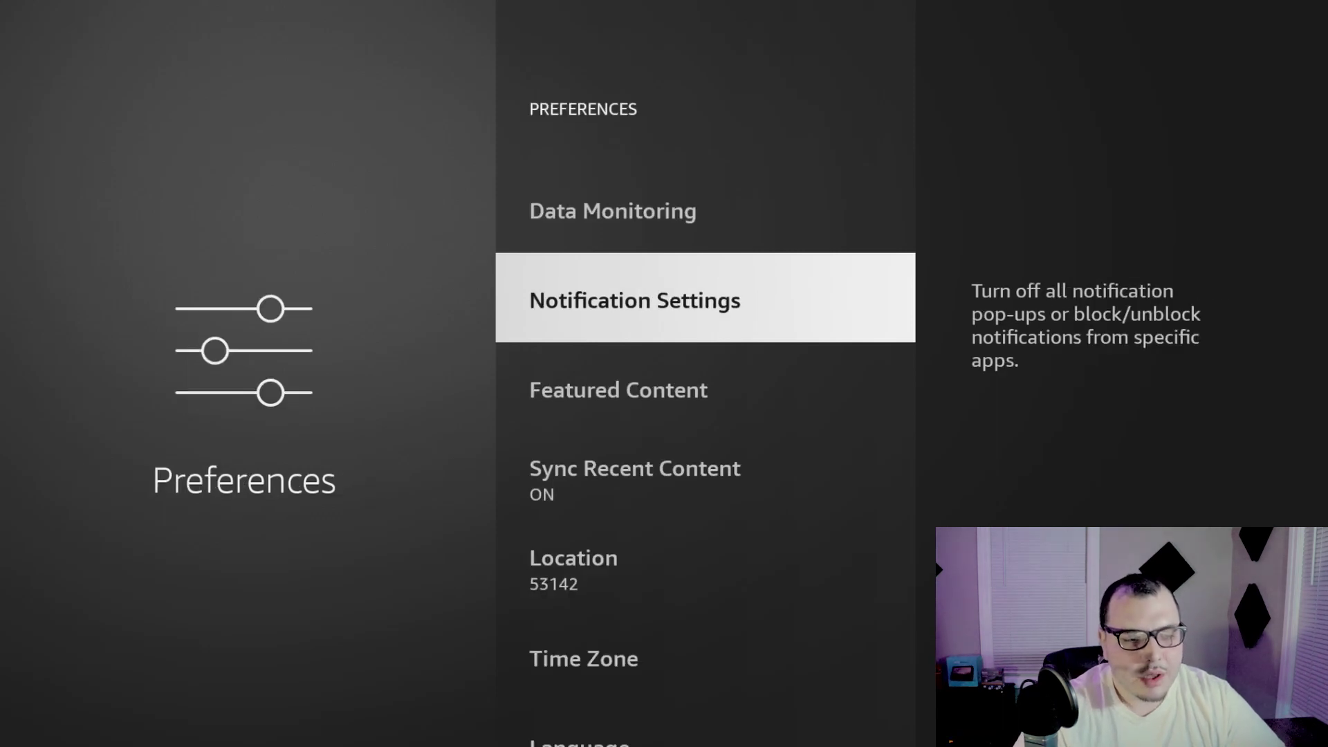
# Switch Allow Video Autoplay on and back off in Featured Content, and check Allow Audio Autoplay
pyautogui.press('Down')
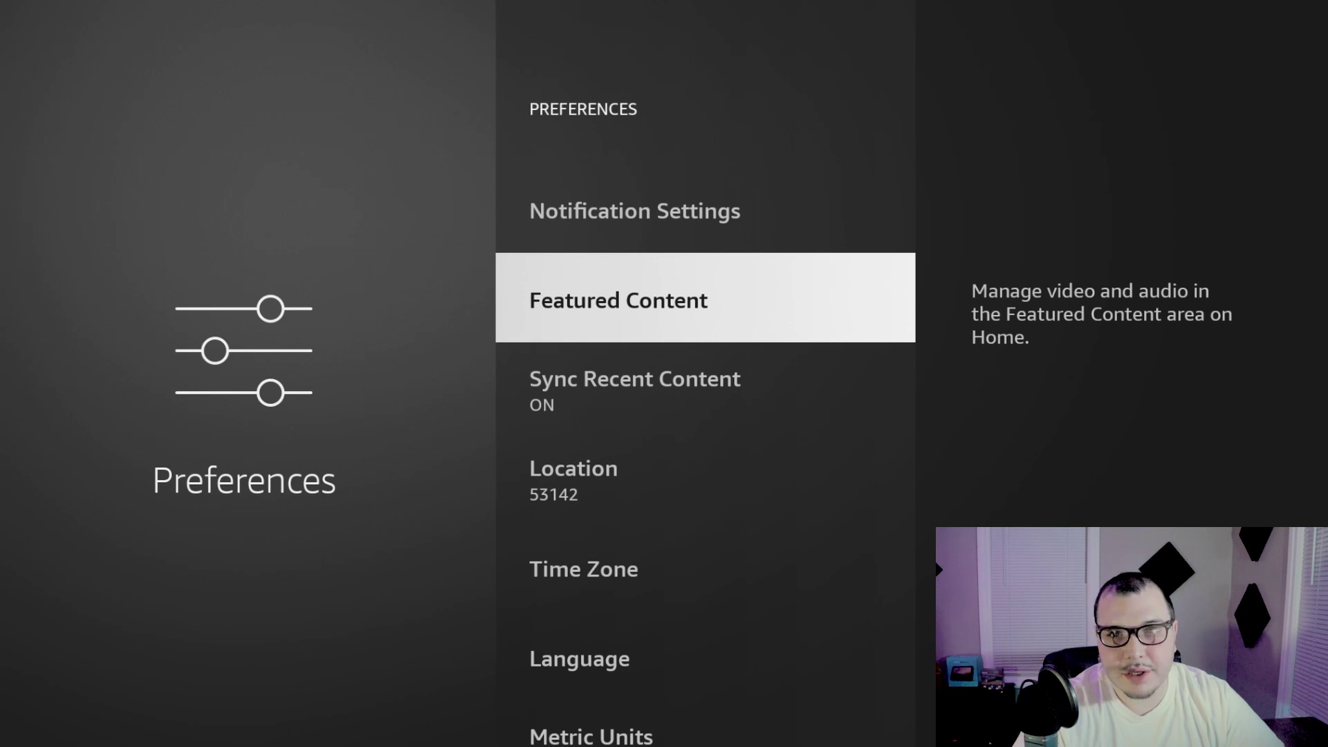
pyautogui.press('Return')
pyautogui.press('Down')
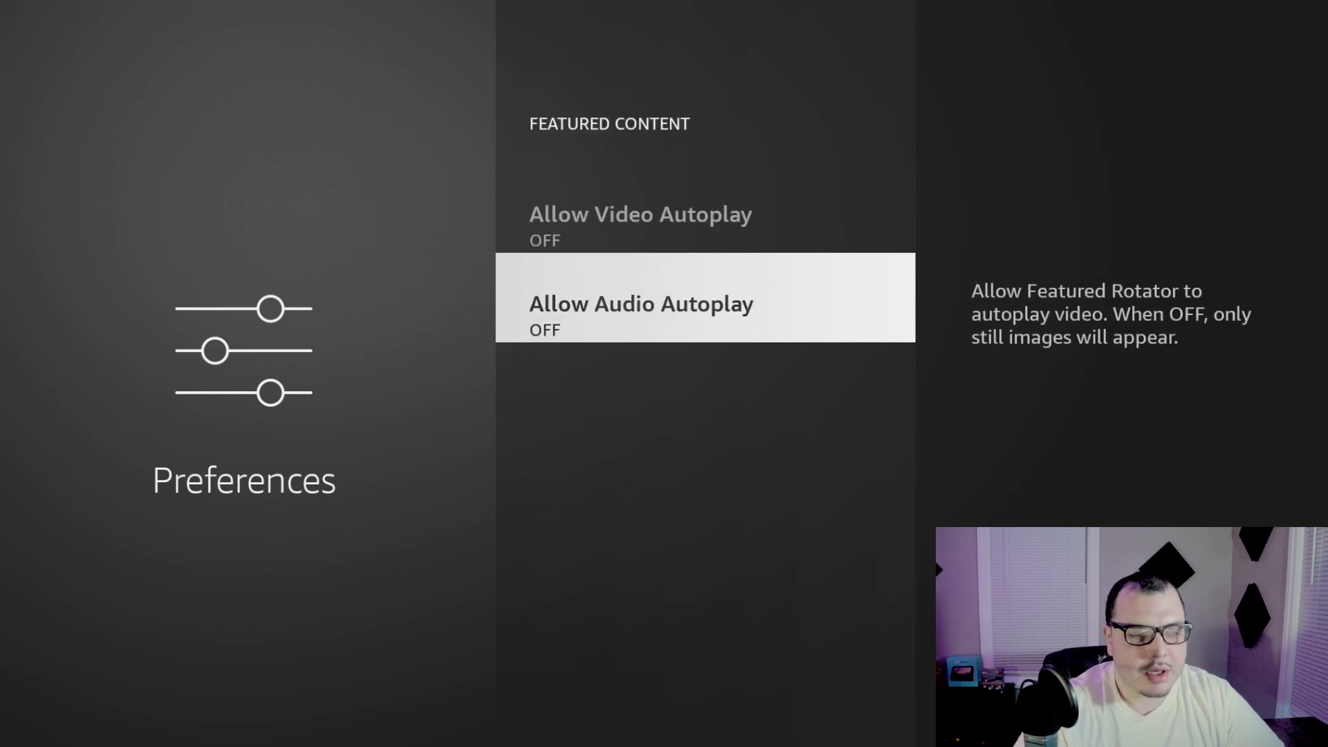
pyautogui.press('Up')
pyautogui.press('Return')
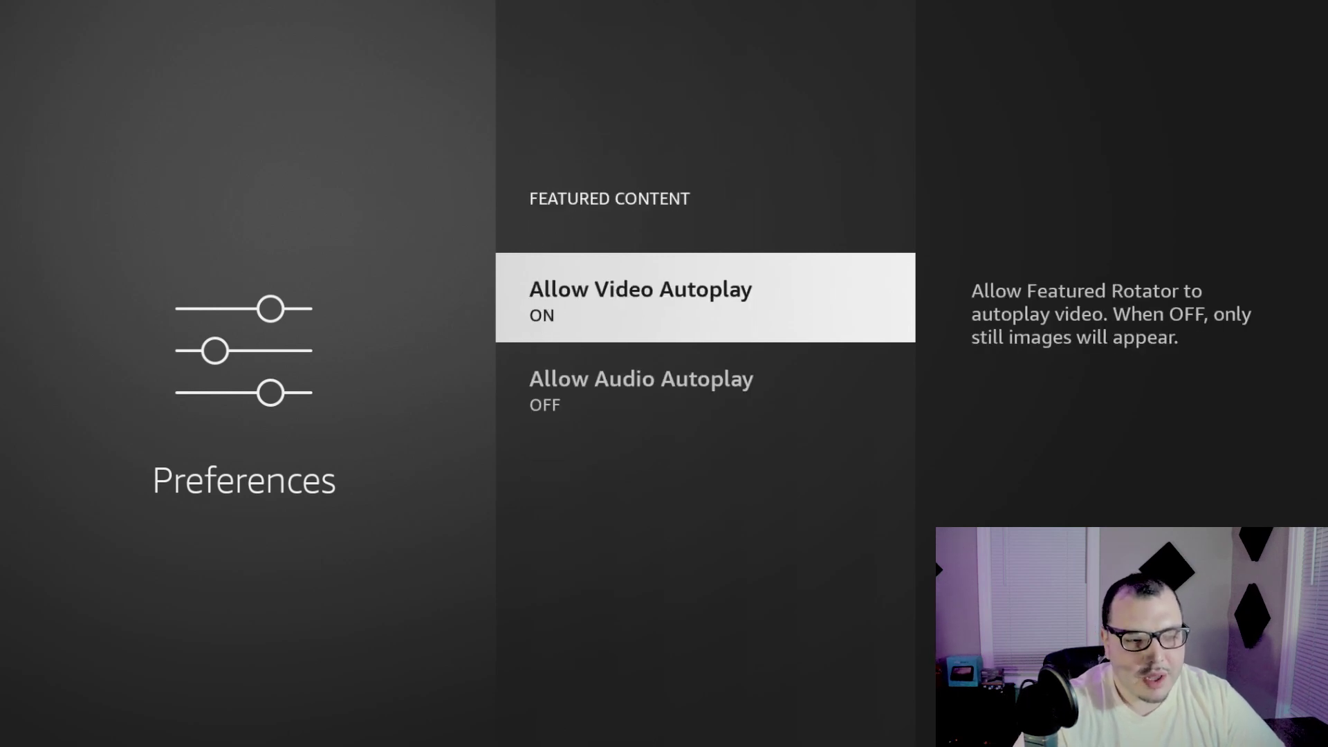
pyautogui.press('Return')
pyautogui.press('Down')
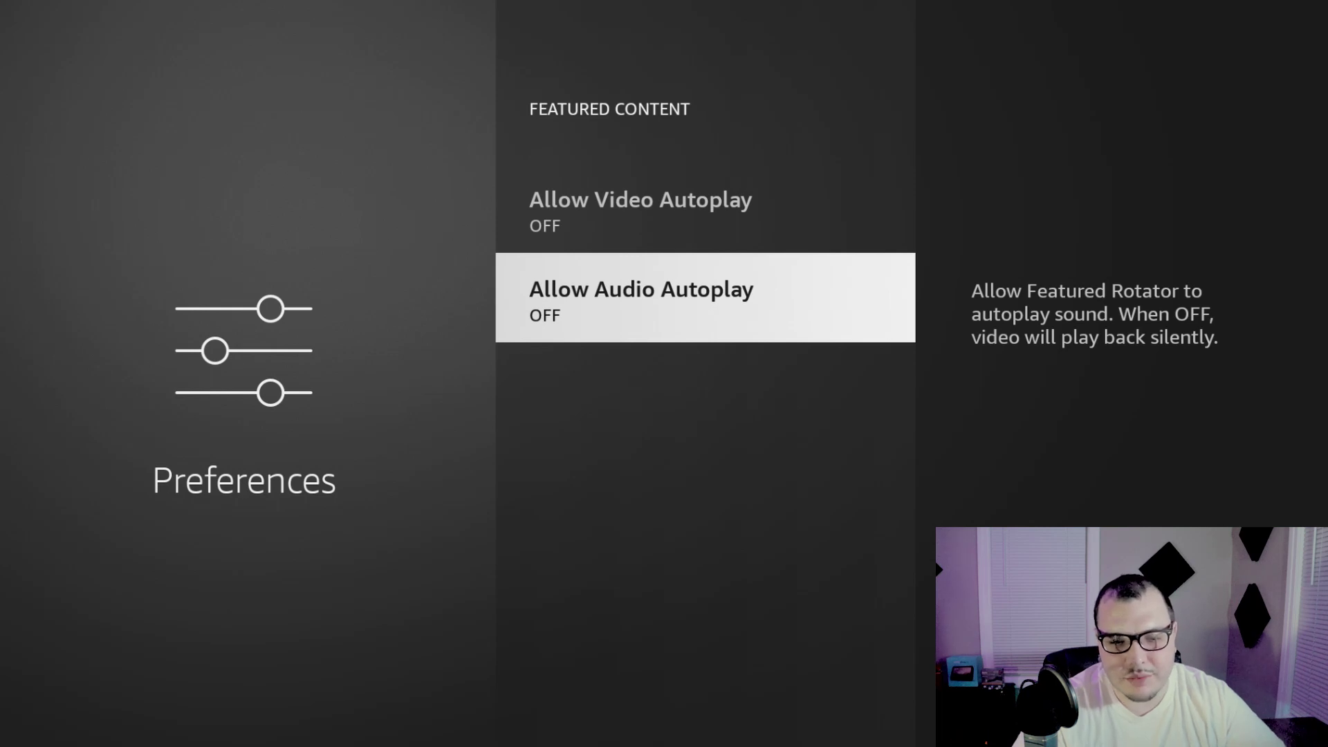
pyautogui.press('Up')
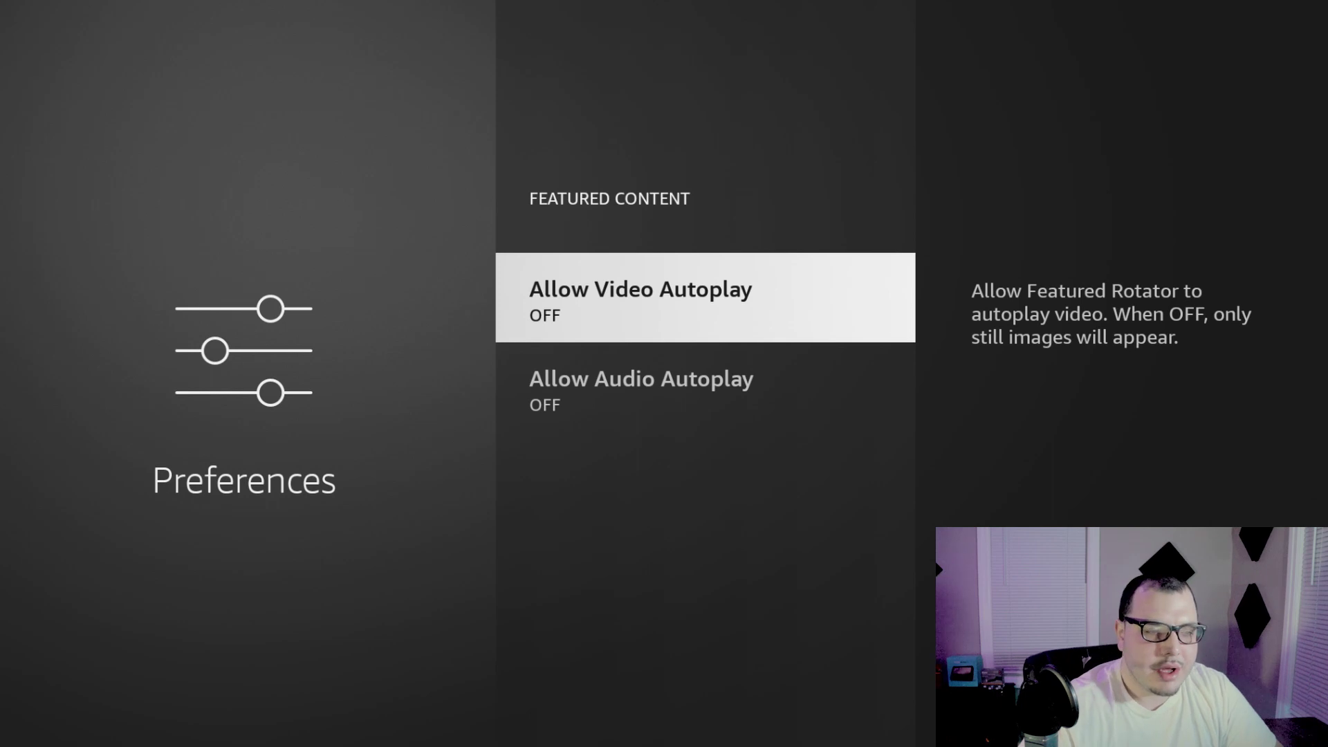
# Leave Featured Content, check Sync Recent Content, and return from Preferences to the main Settings page
pyautogui.press('Escape')
pyautogui.press('Down')
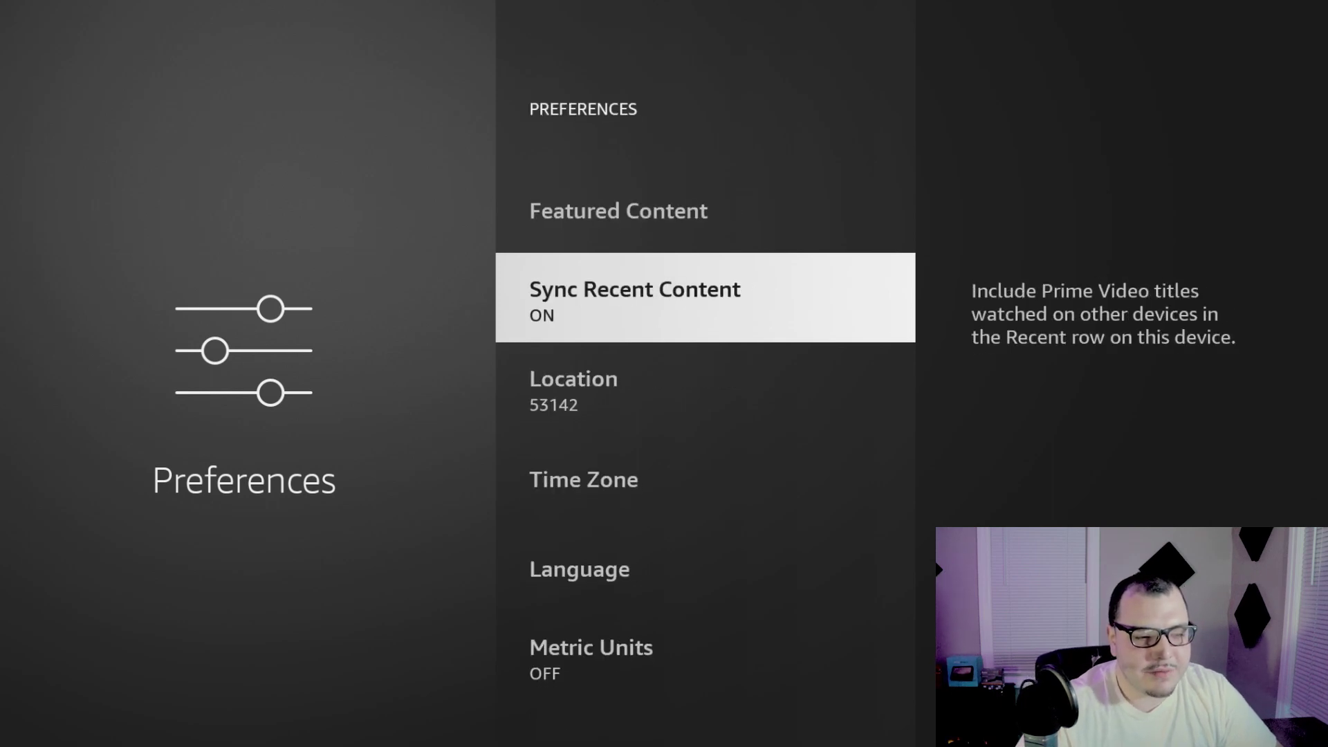
pyautogui.press('Up')
pyautogui.press('Up')
pyautogui.press('Up')
pyautogui.press('Up')
pyautogui.press('Up')
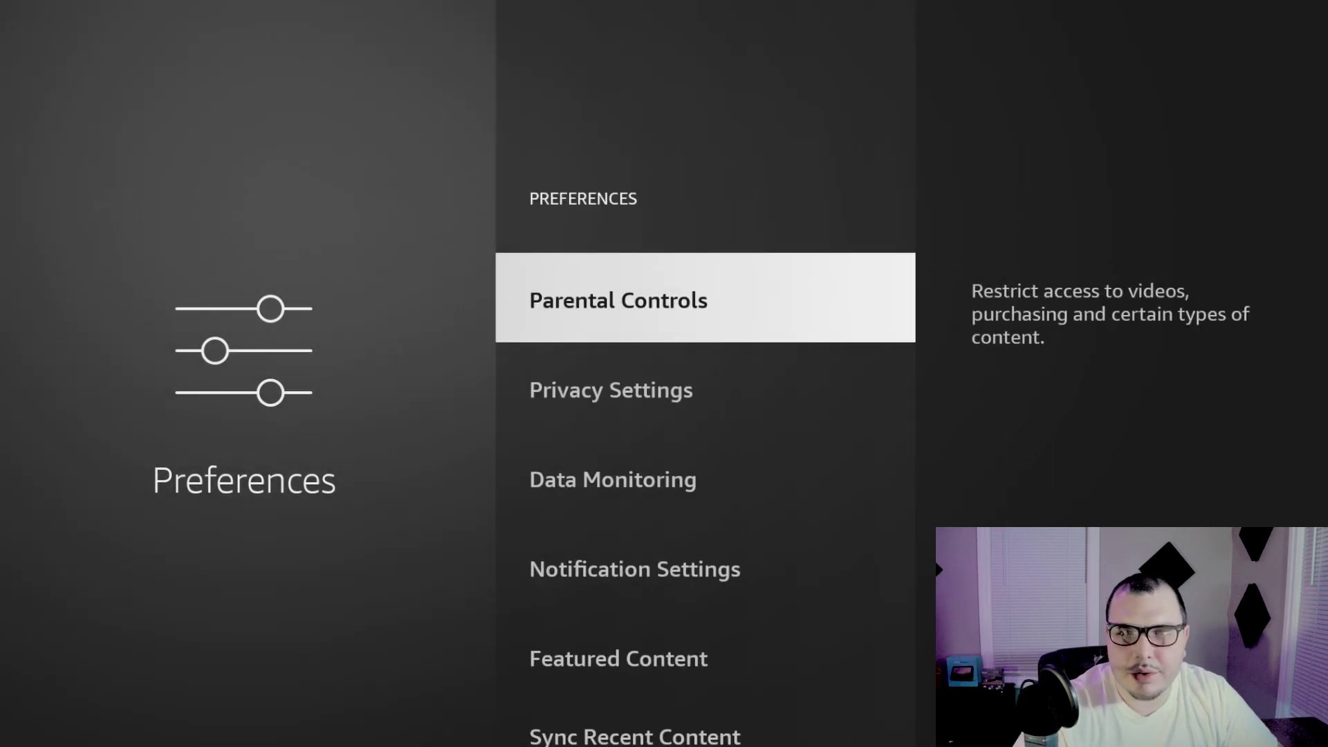
pyautogui.press('Escape')
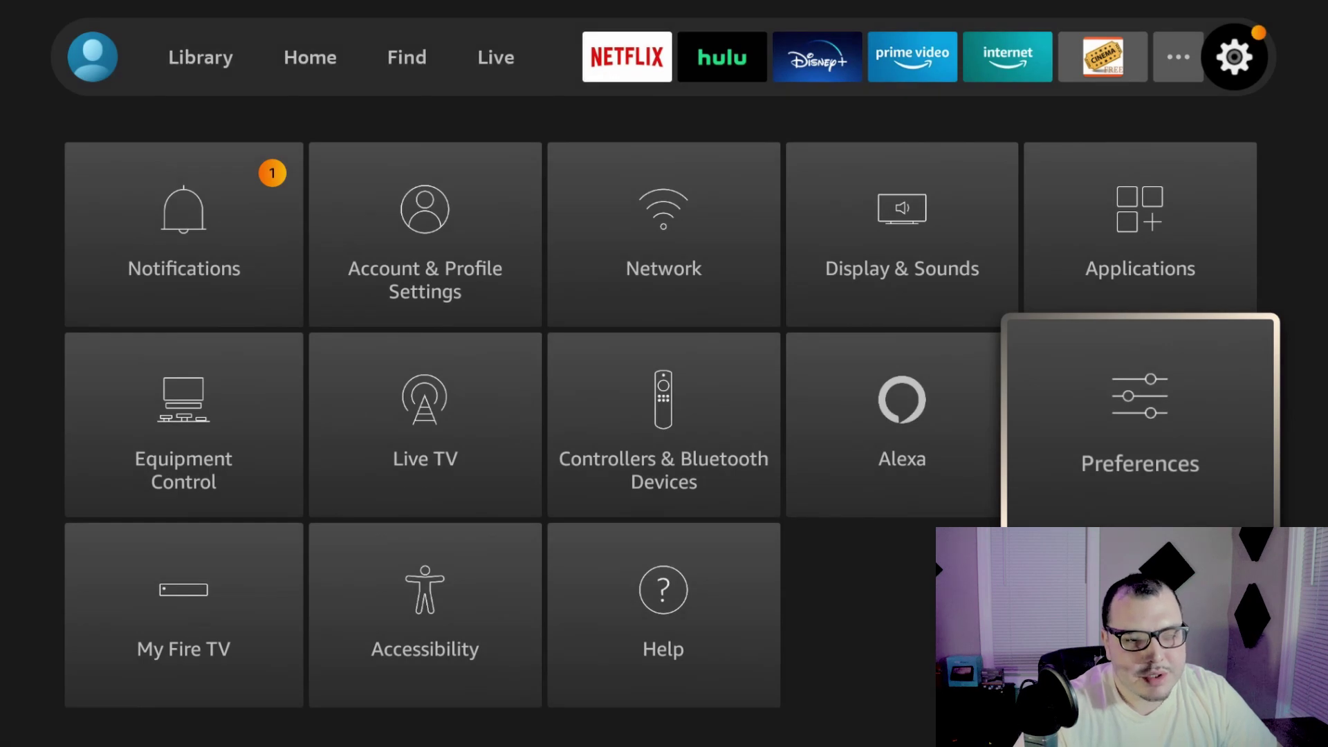
# Turn off Allow Guest Connections in the Amazon Photos settings under Applications
pyautogui.press('Up')
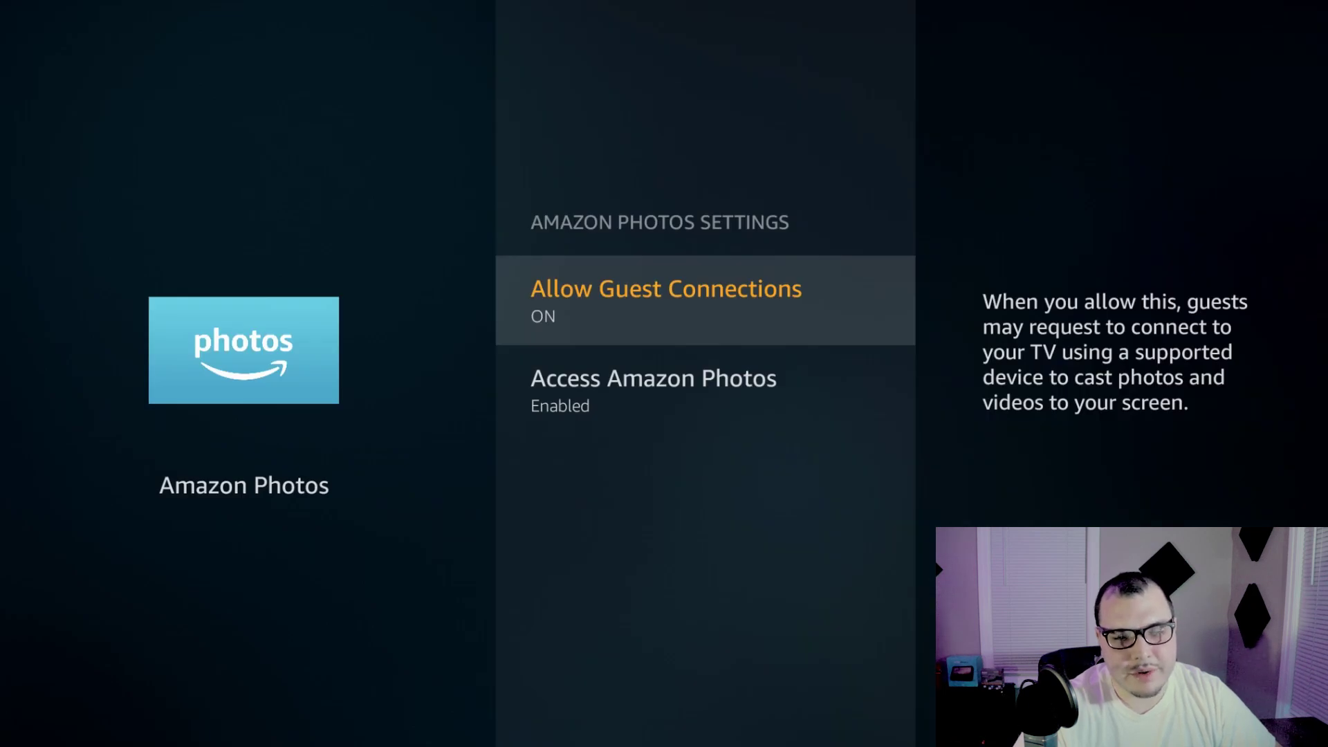
pyautogui.press('Down')
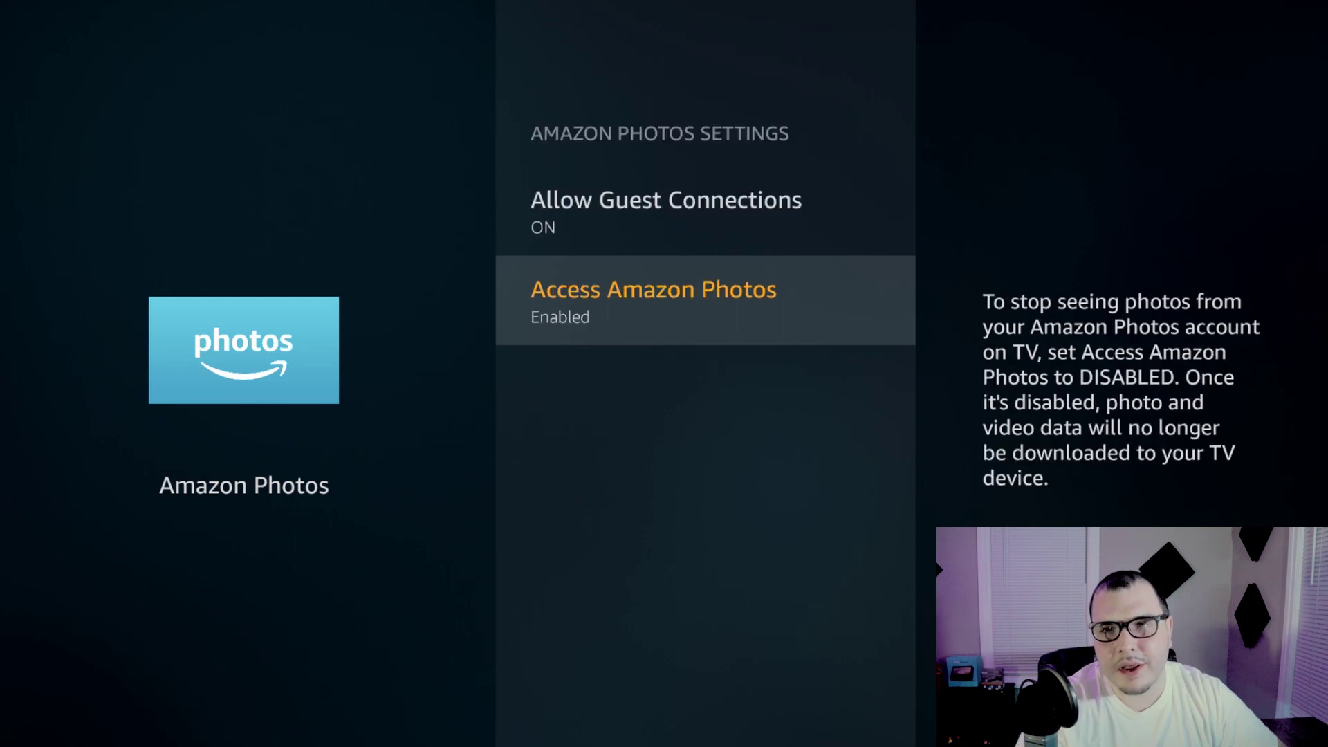
pyautogui.press('Up')
pyautogui.press('Return')
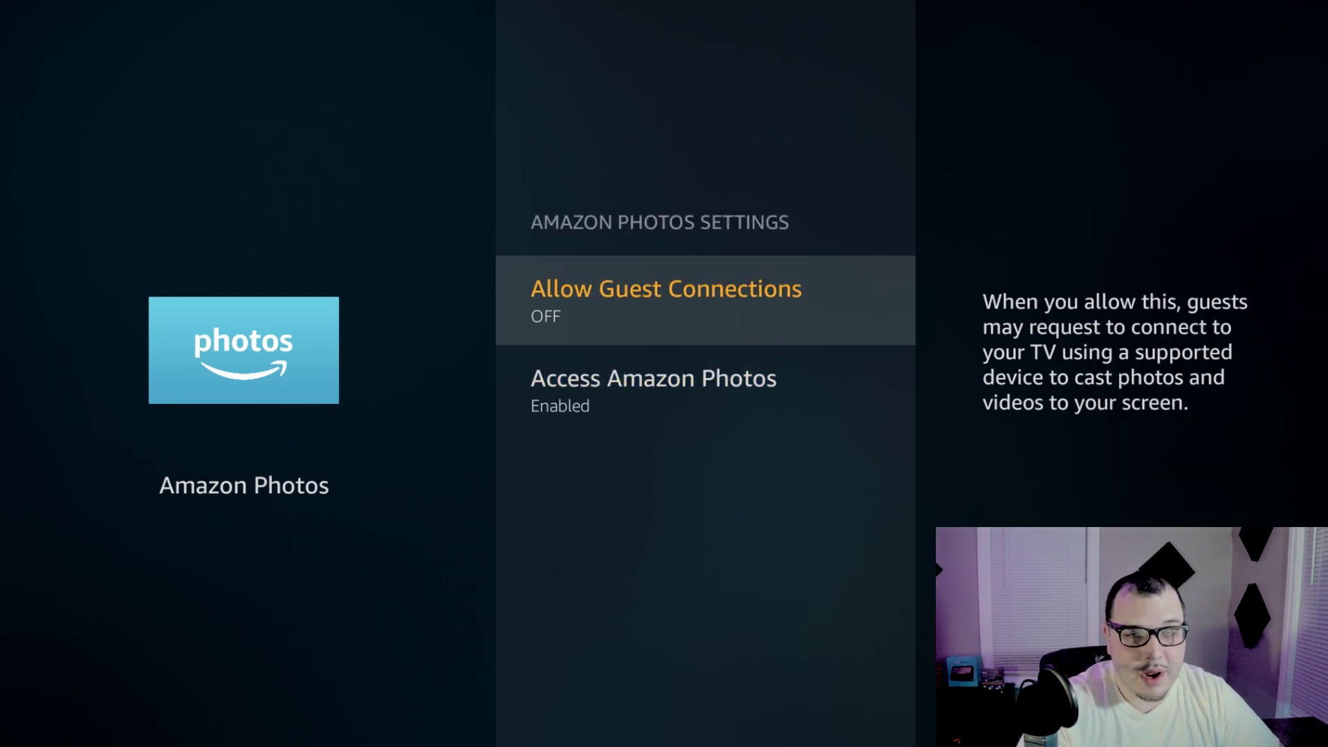
pyautogui.press('Down')
pyautogui.press('Up')
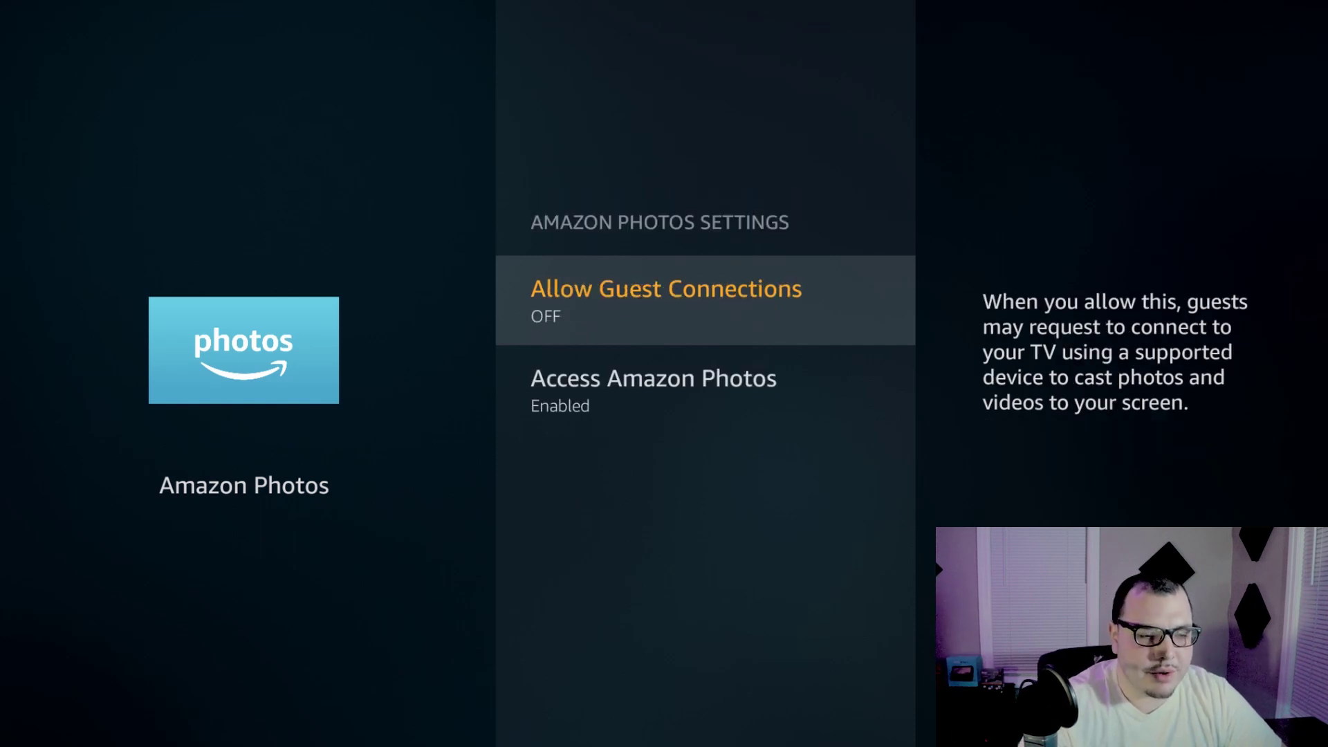
# Set Access Amazon Photos to disabled and confirm the change
pyautogui.press('Down')
pyautogui.press('Return')
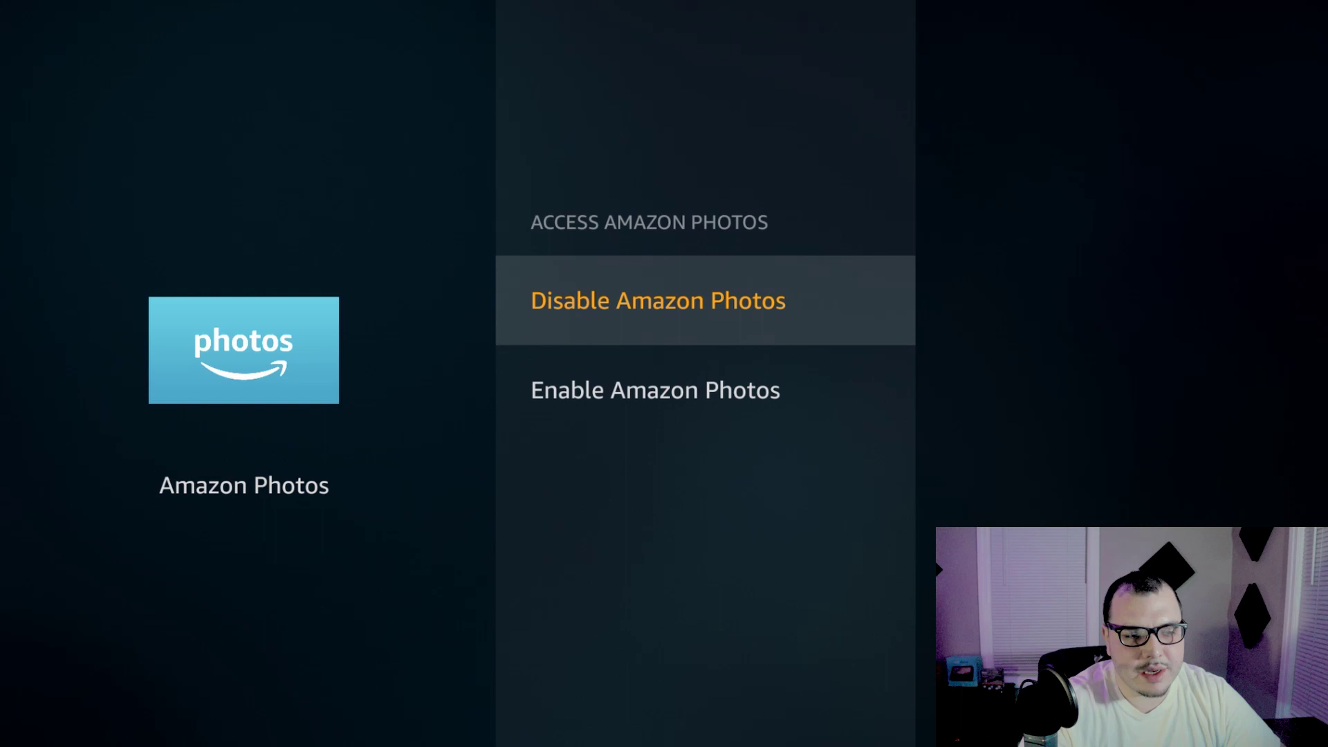
pyautogui.press('Return')
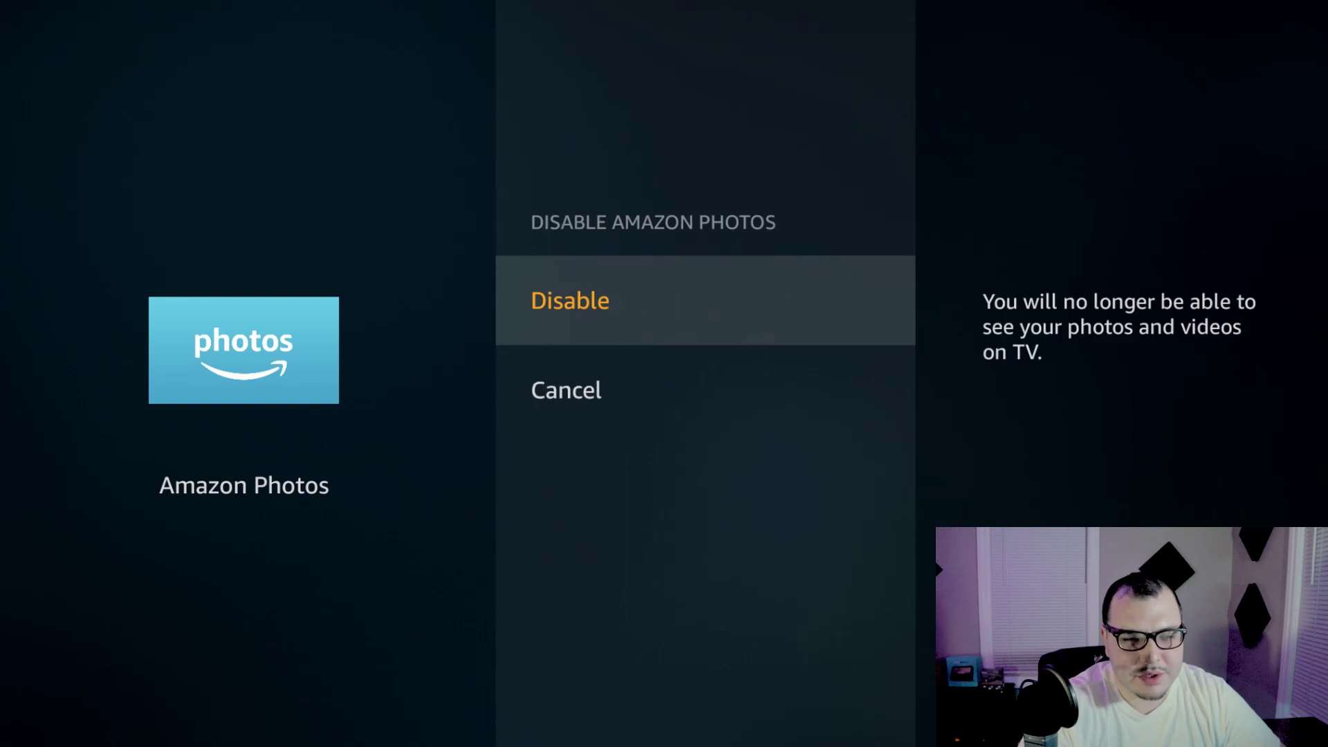
pyautogui.press('Return')
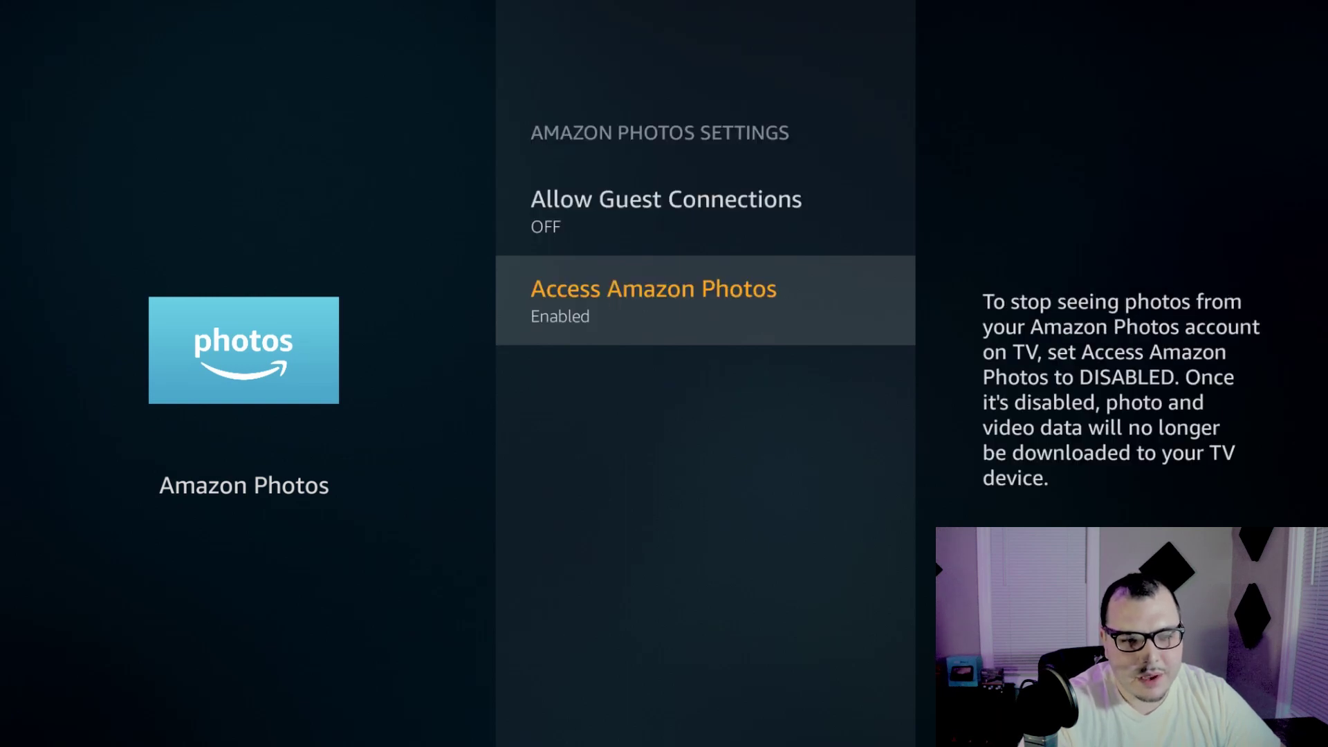
# Turn off Whispersync for Games in the GameCircle settings and return to the Applications list
pyautogui.press('Escape')
pyautogui.press('Down')
pyautogui.press('Down')
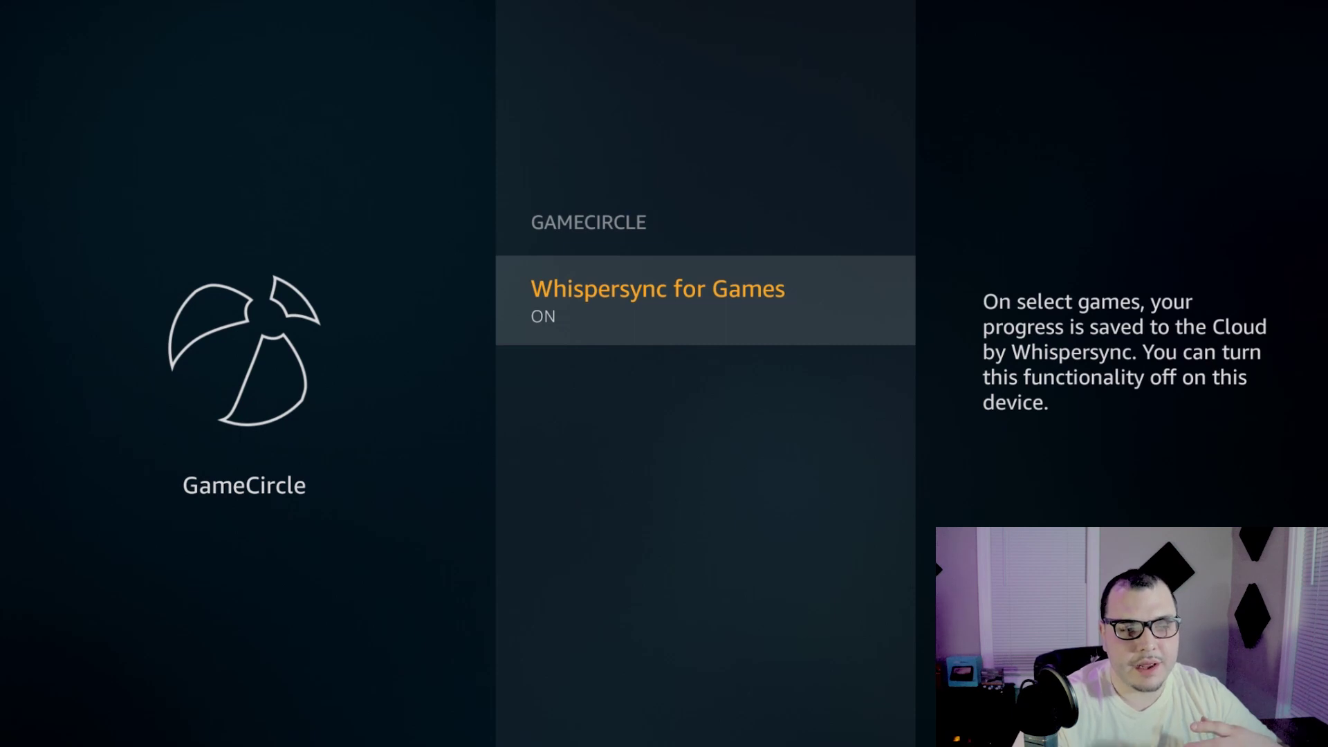
pyautogui.press('Return')
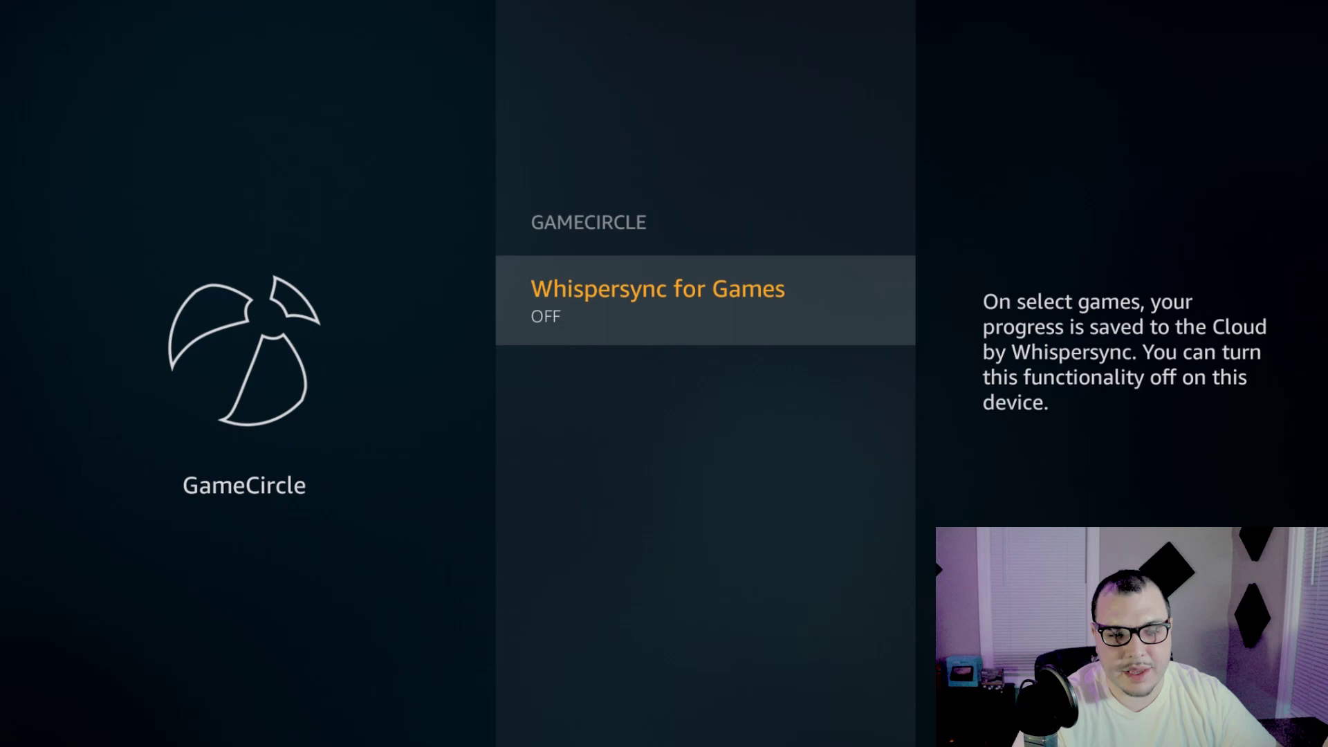
pyautogui.press('Escape')
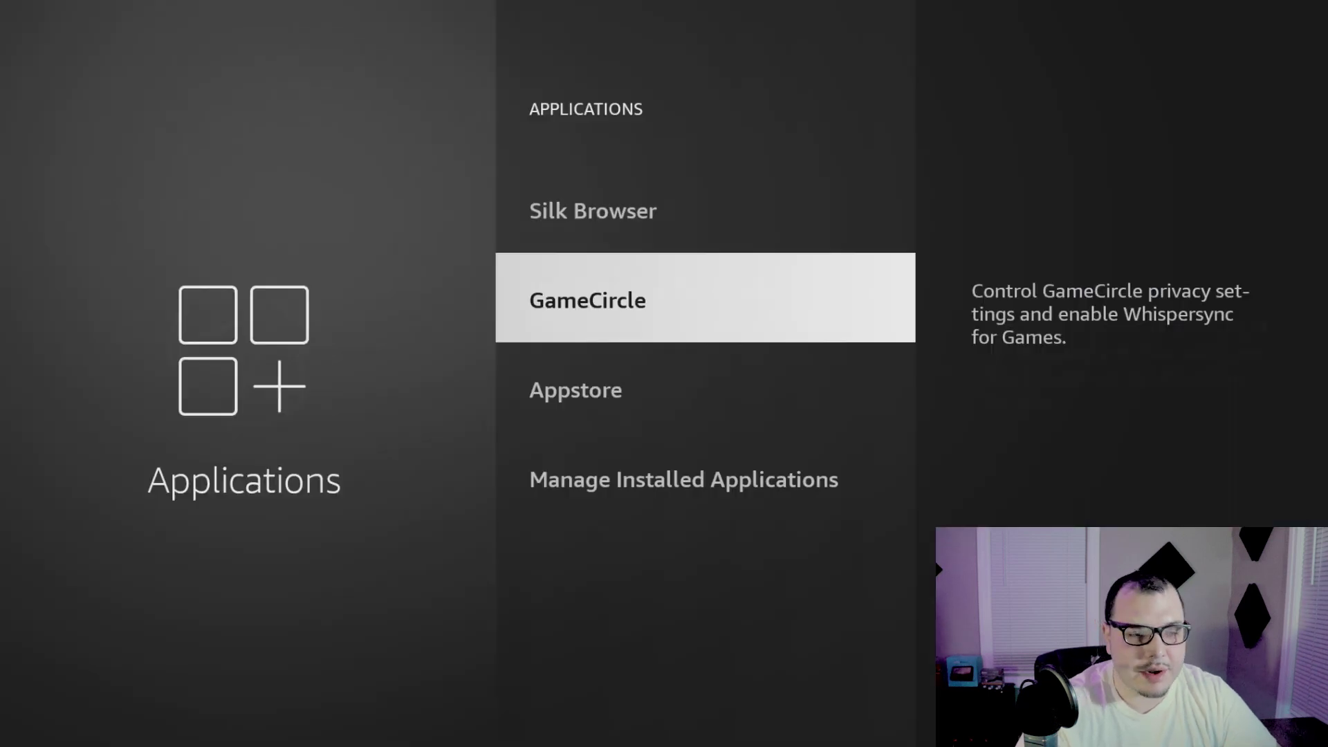
# Open the Appstore settings and switch Automatic Updates off and back on
pyautogui.press('Down')
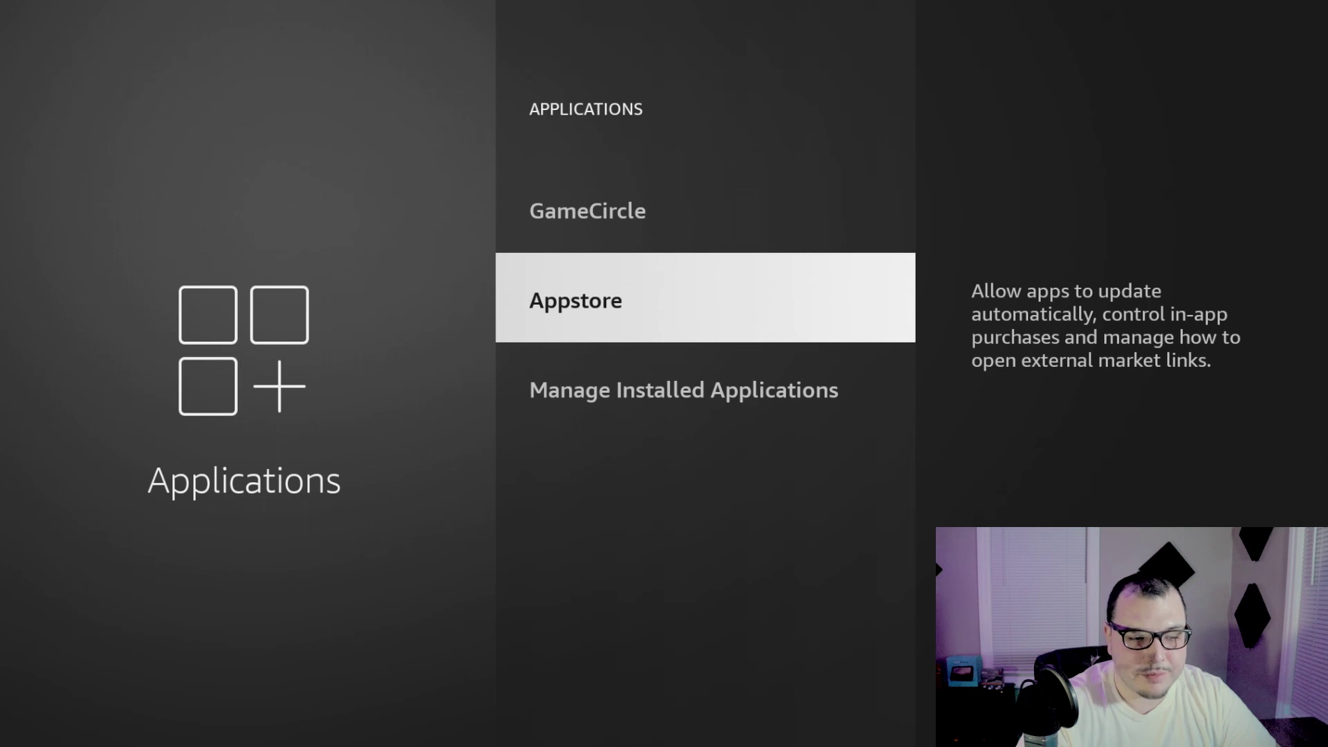
pyautogui.press('Return')
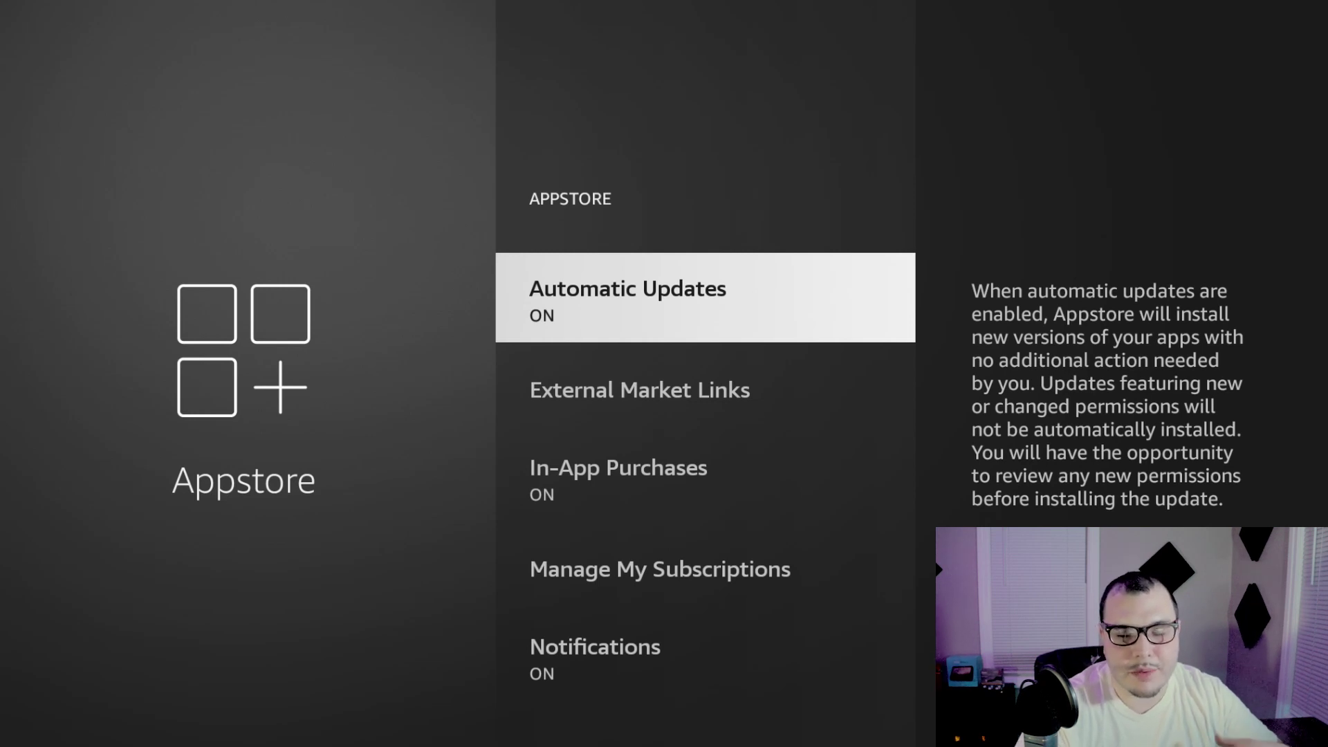
pyautogui.press('Return')
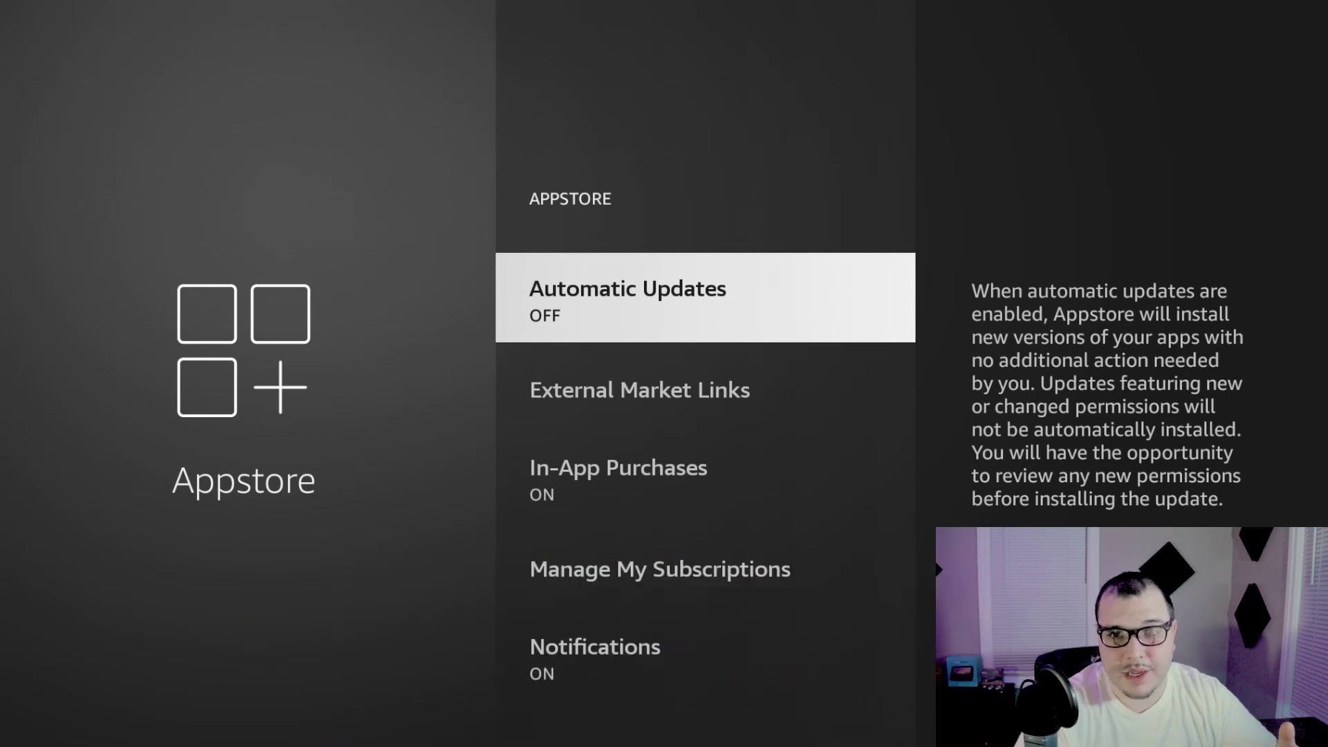
pyautogui.press('Return')
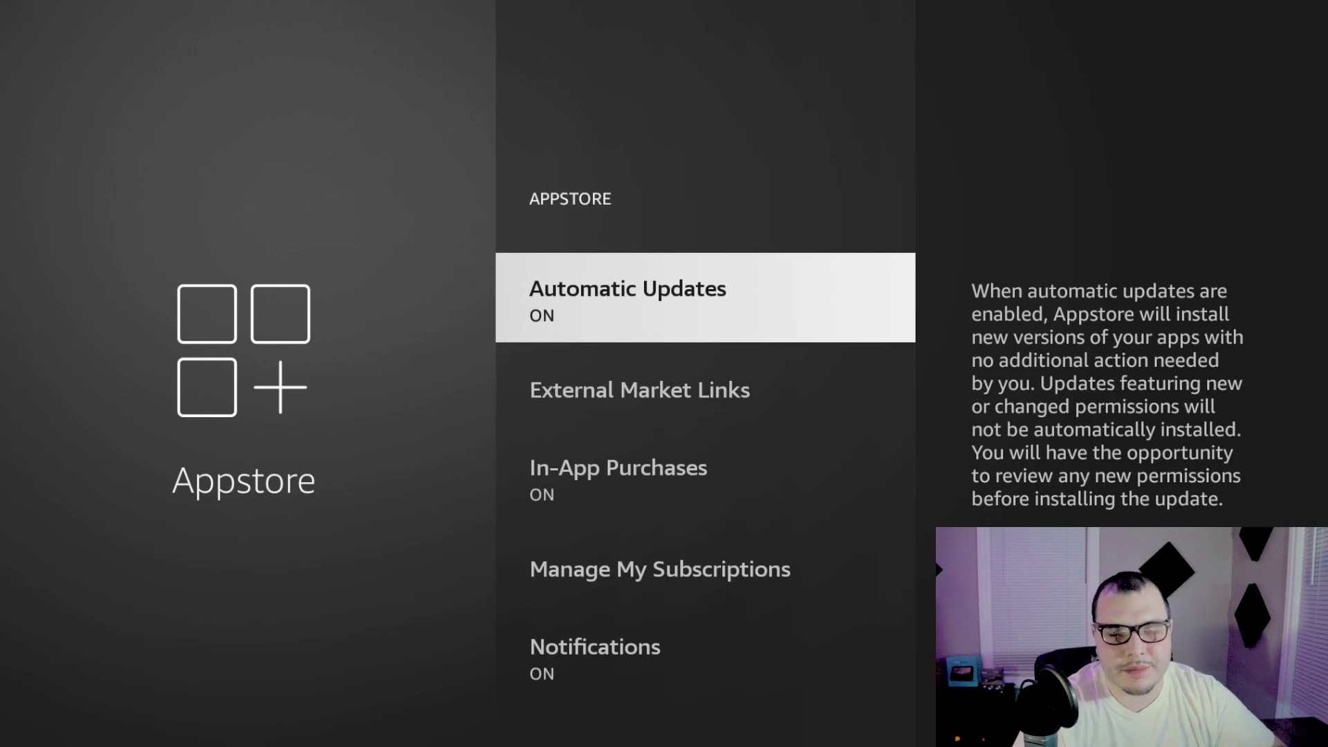
# Turn off In-App Purchases in the Appstore settings, check Manage My Subscriptions, and return to the main Settings page
pyautogui.press('Down')
pyautogui.press('Down')
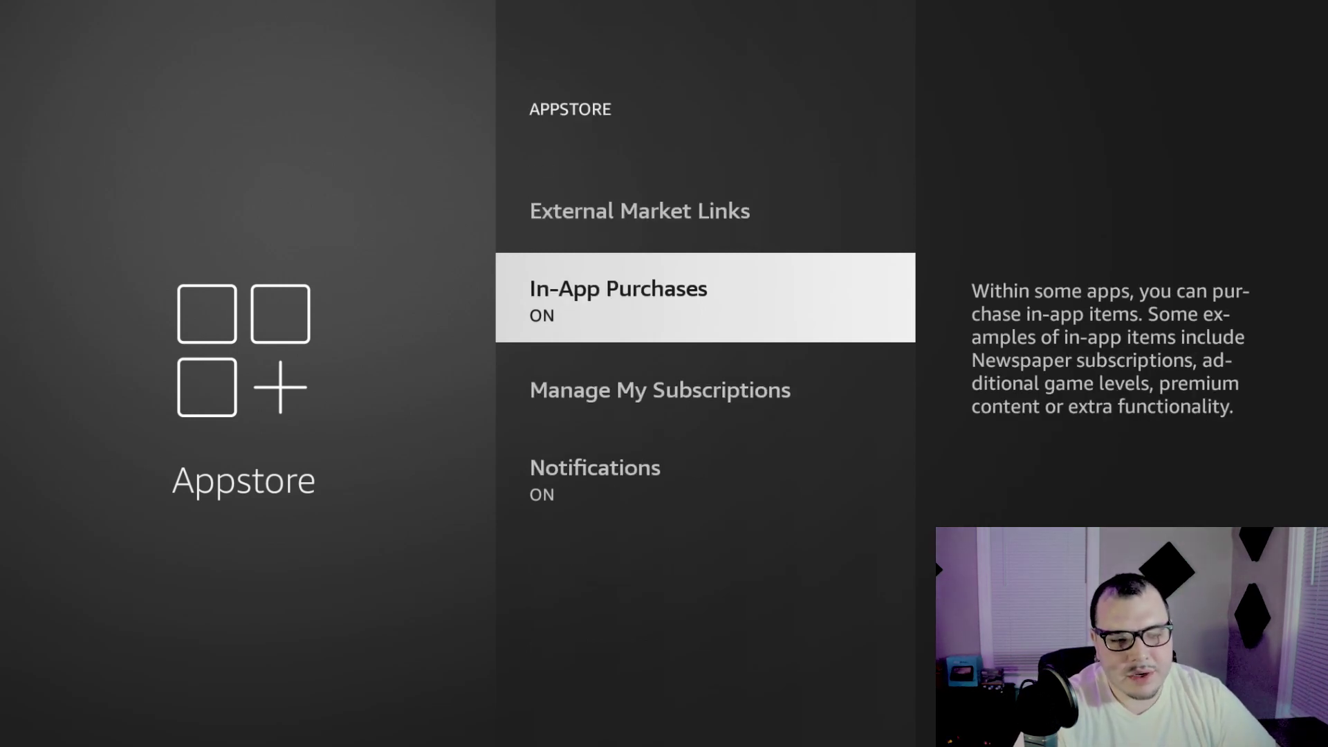
pyautogui.press('Return')
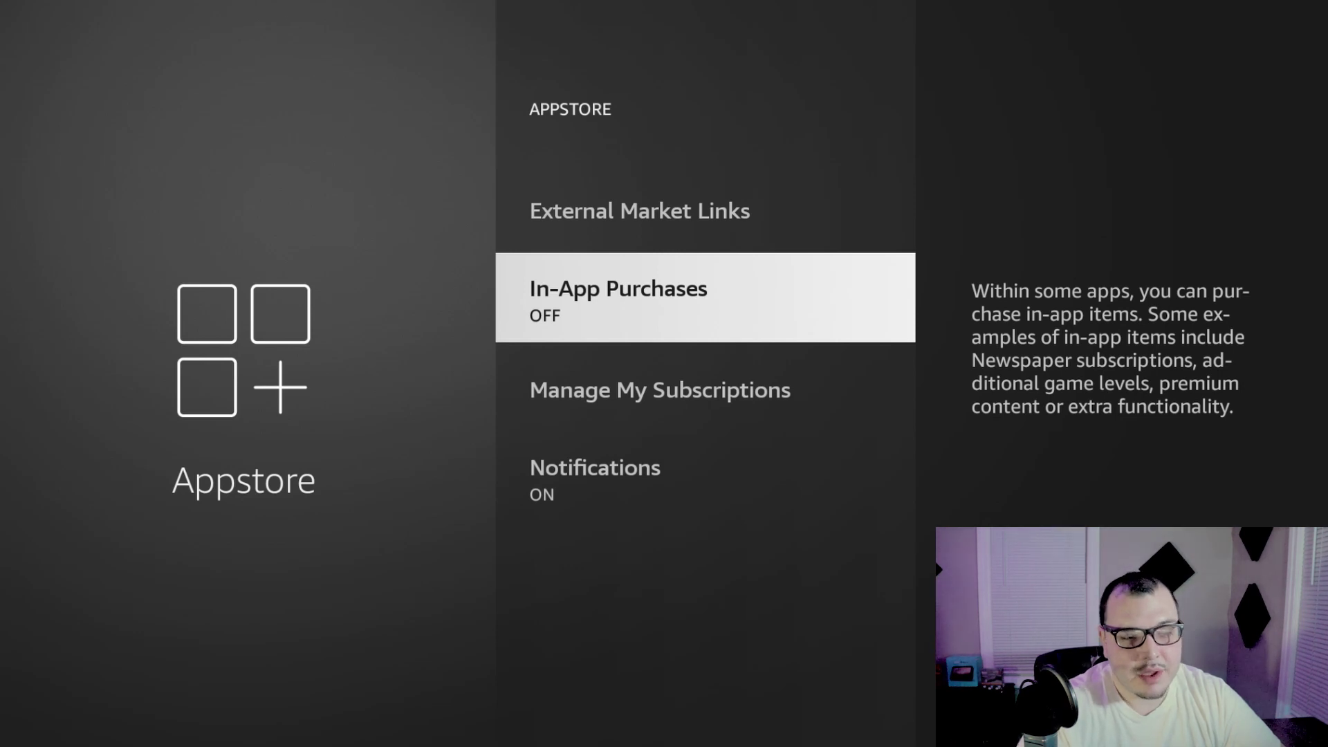
pyautogui.press('Down')
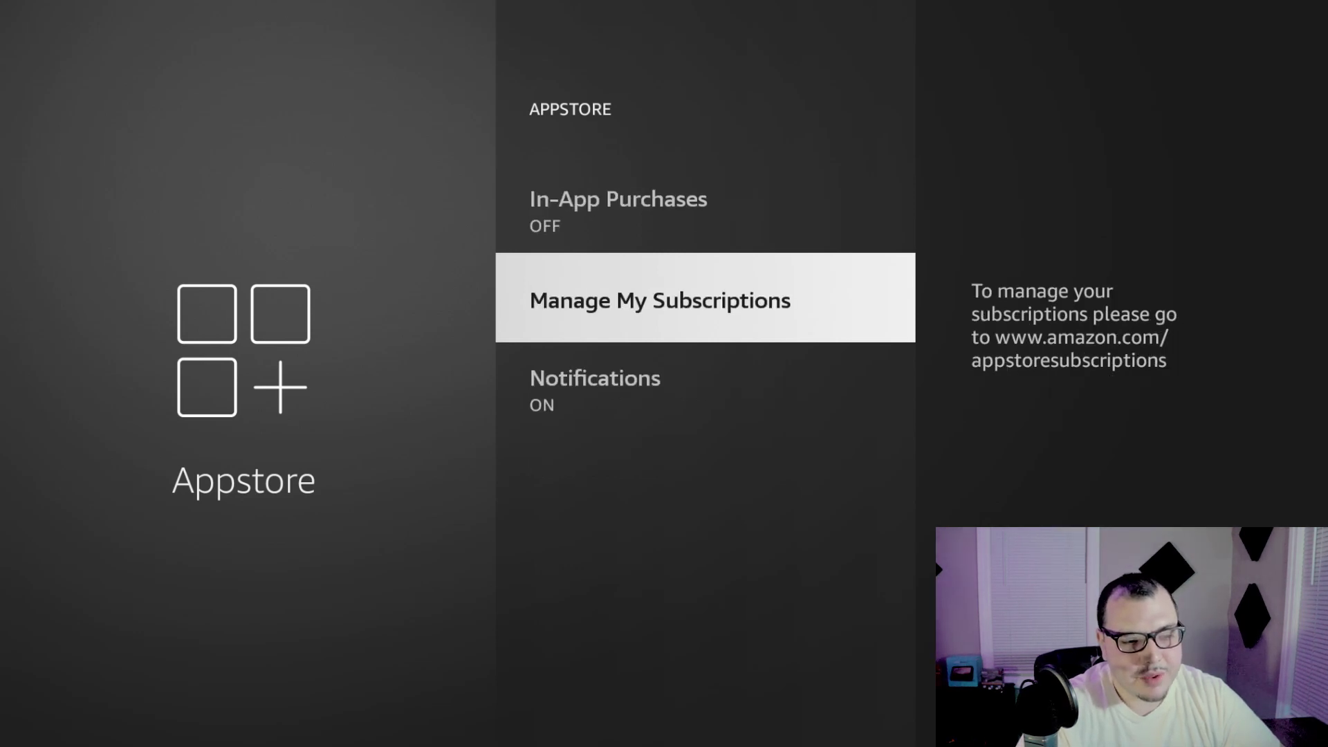
pyautogui.press('Escape')
pyautogui.press('Escape')
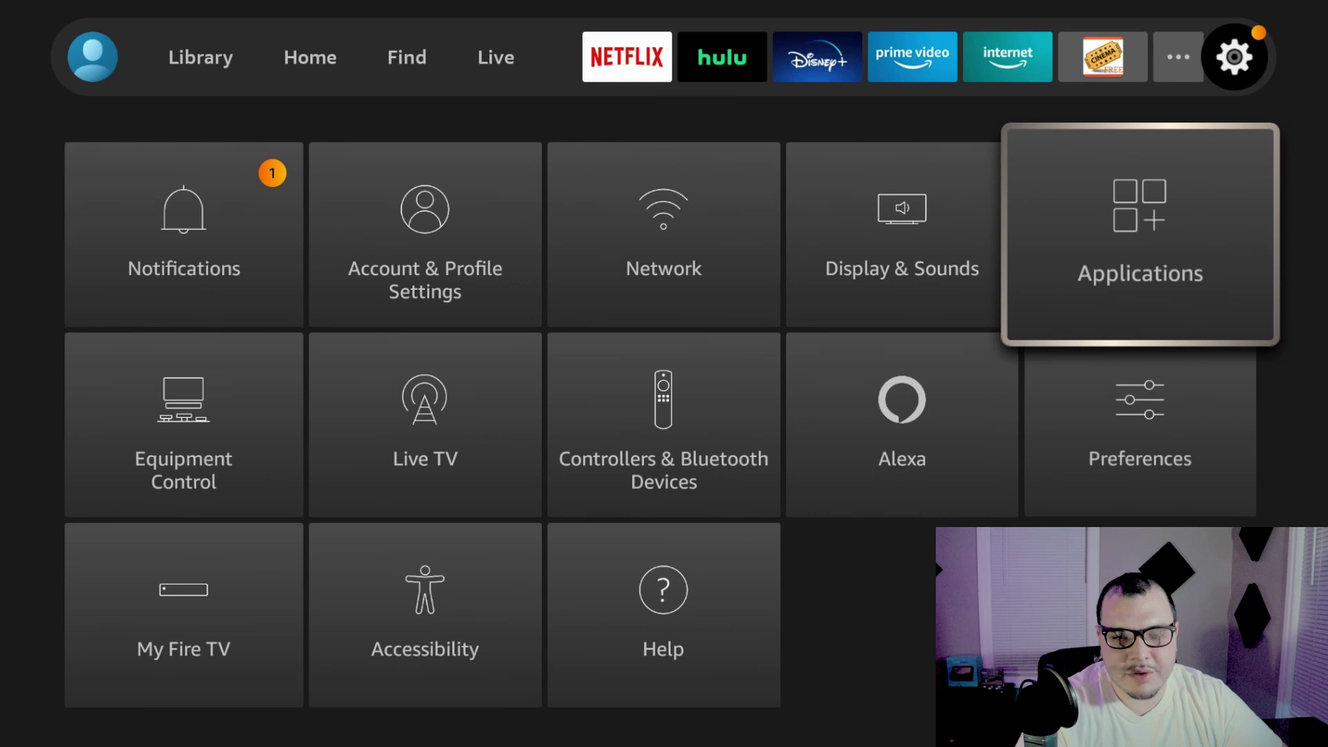